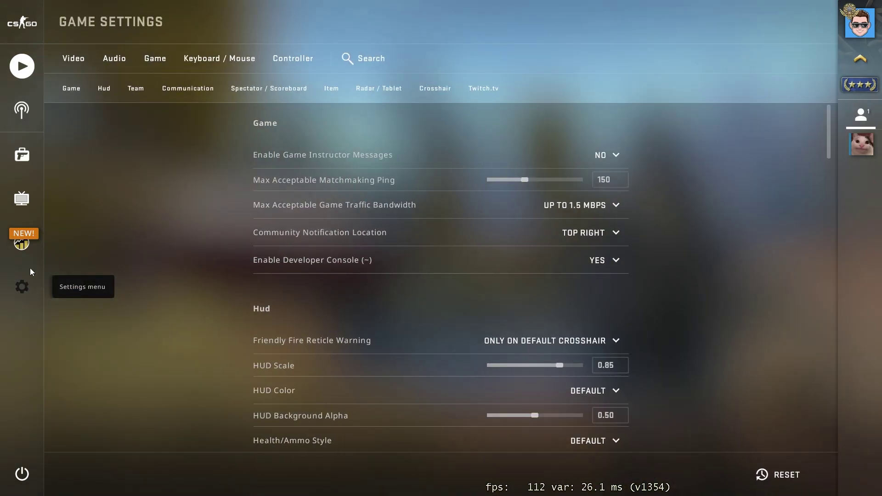
- Open CS:GO's Video settings page from the gear icon in the sidebar
left_click(68, 61)
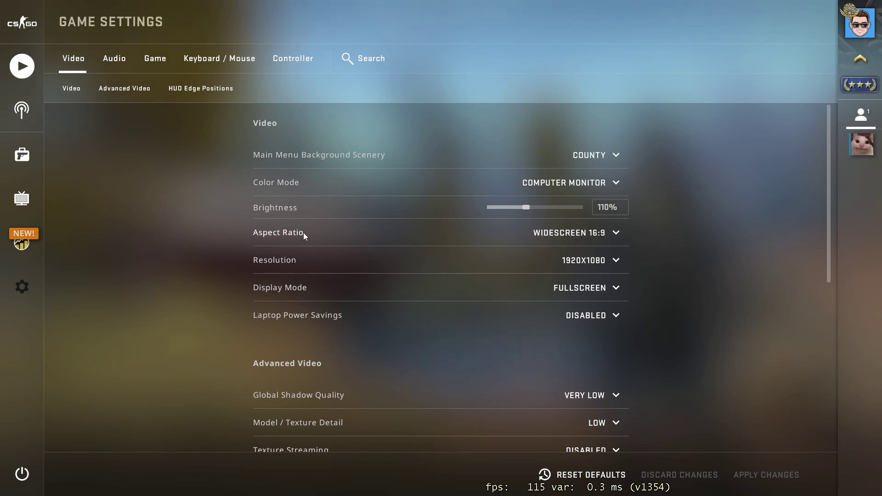
- Keep the aspect ratio at Widescreen 16:9 and the resolution at 1920x1080, then scroll to Advanced Video
left_click(595, 233)
left_click(598, 280)
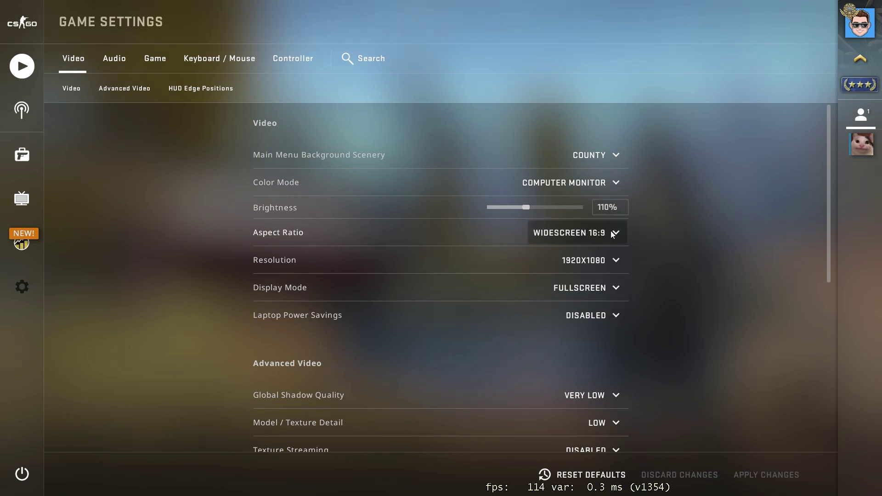
left_click(598, 260)
left_click(601, 397)
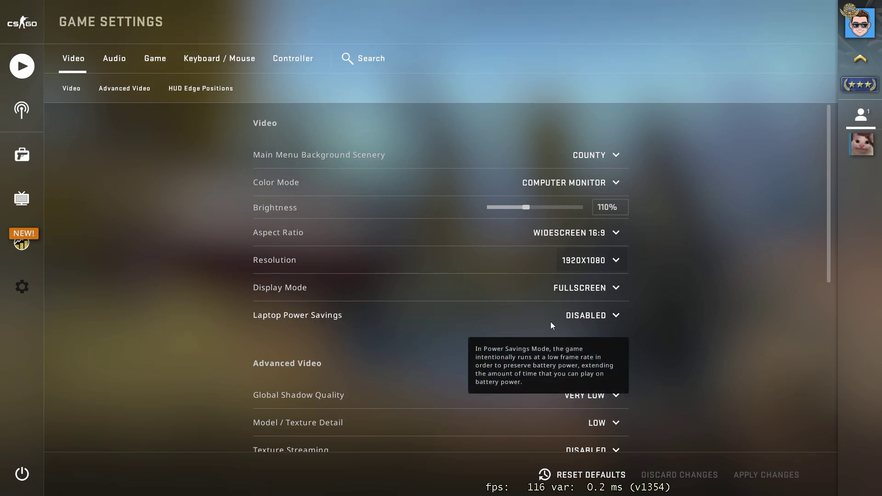
left_click_drag(829, 227, 832, 347)
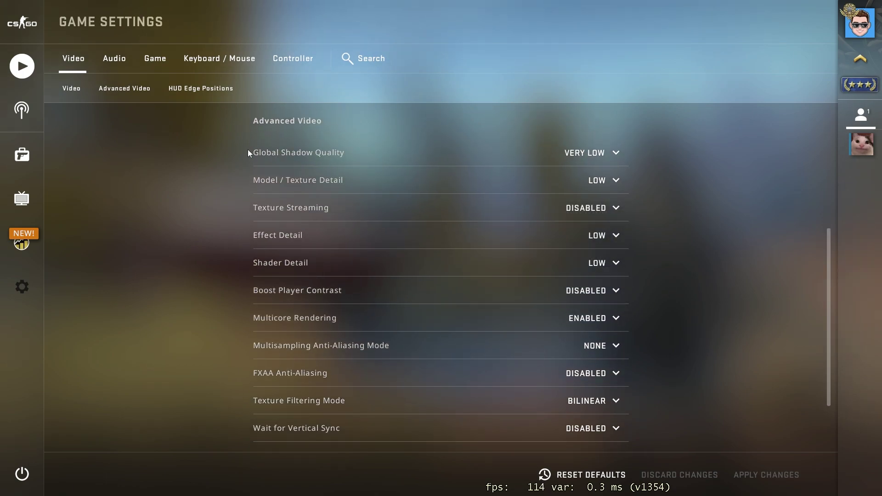
- Keep global shadow quality Very Low, model/texture detail Low and texture streaming Disabled
left_click(600, 154)
left_click(603, 181)
mouse_move(324, 180)
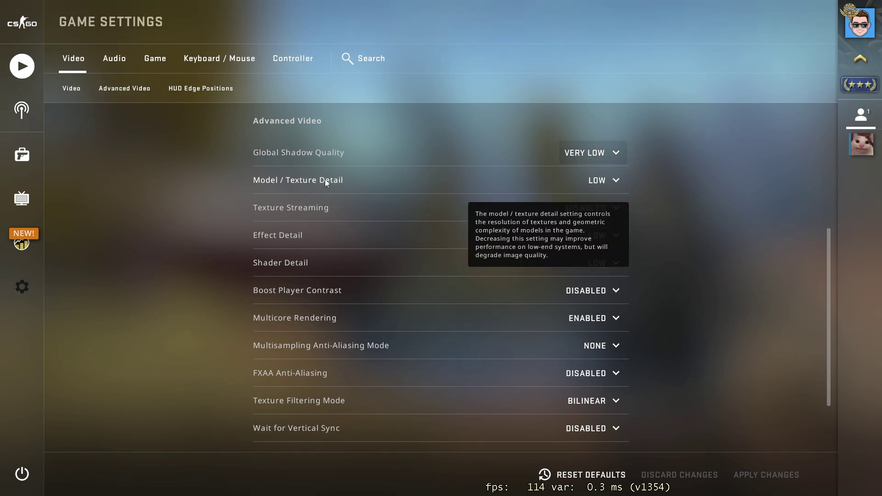
left_click(598, 181)
left_click(602, 207)
mouse_move(292, 208)
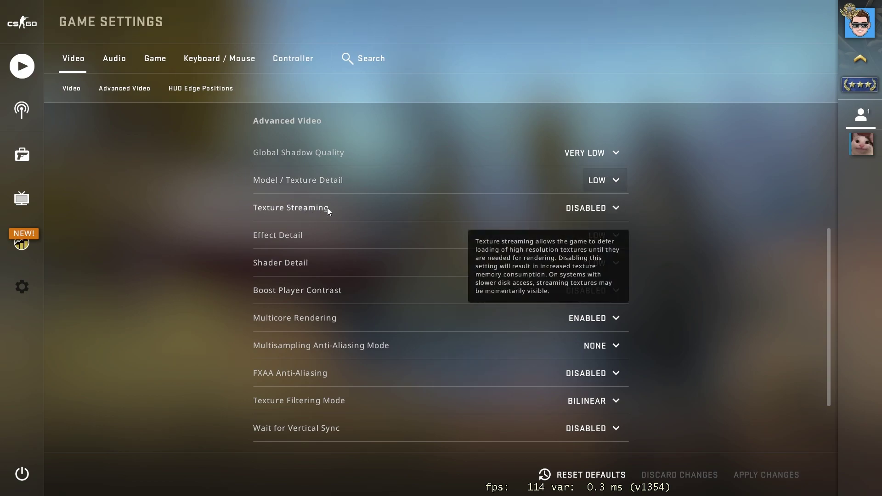
left_click(592, 207)
left_click(599, 235)
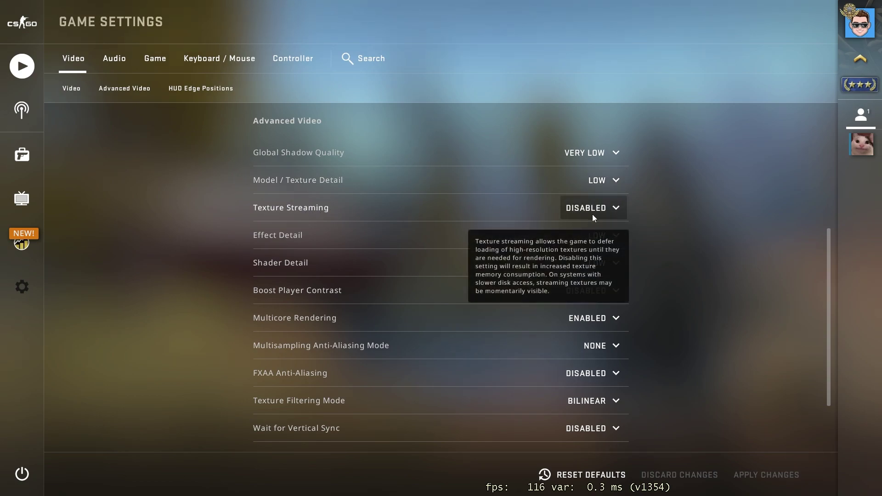
- Keep effect detail and shader detail Low, and Boost Player Contrast Disabled
mouse_move(290, 236)
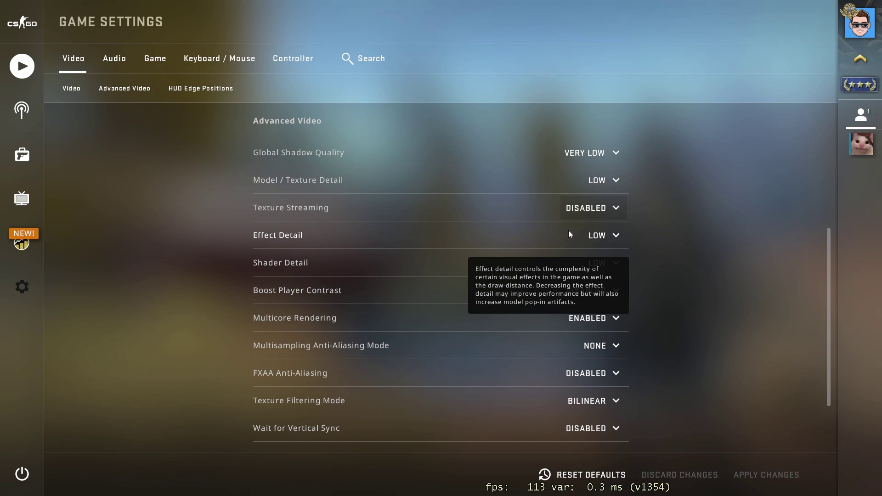
left_click(596, 235)
left_click(591, 262)
mouse_move(294, 265)
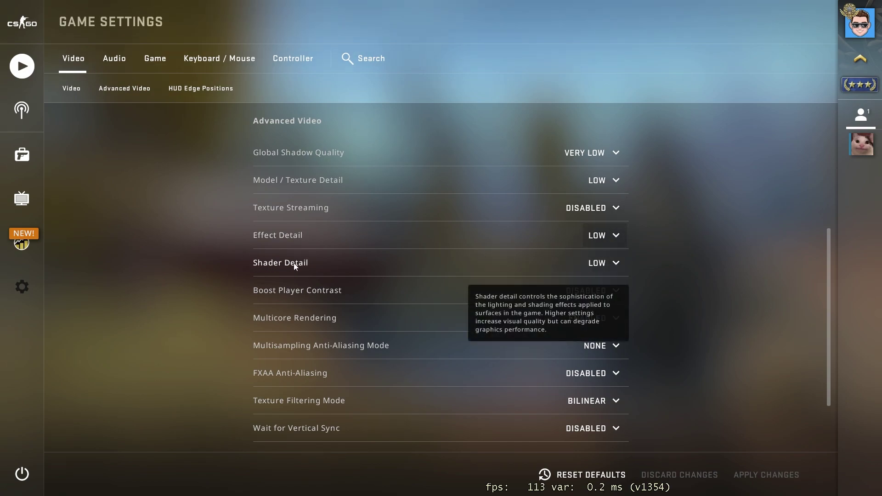
left_click(596, 263)
left_click(600, 289)
mouse_move(307, 293)
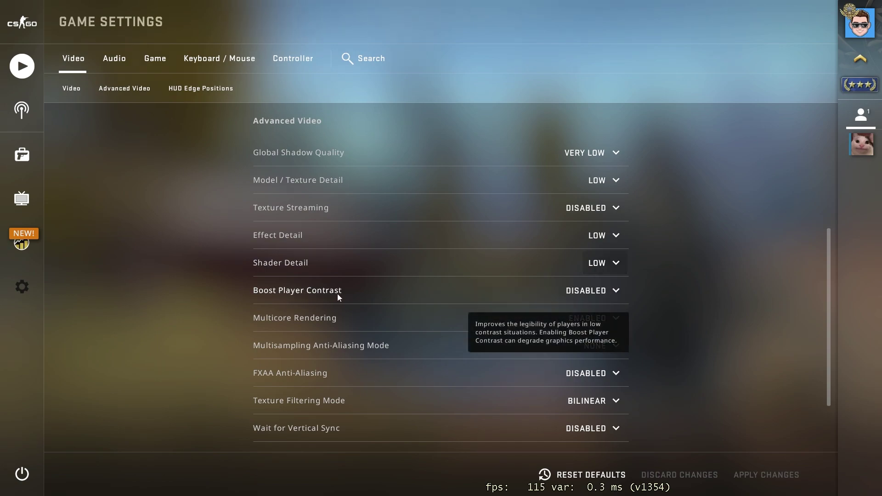
left_click(586, 294)
left_click(579, 316)
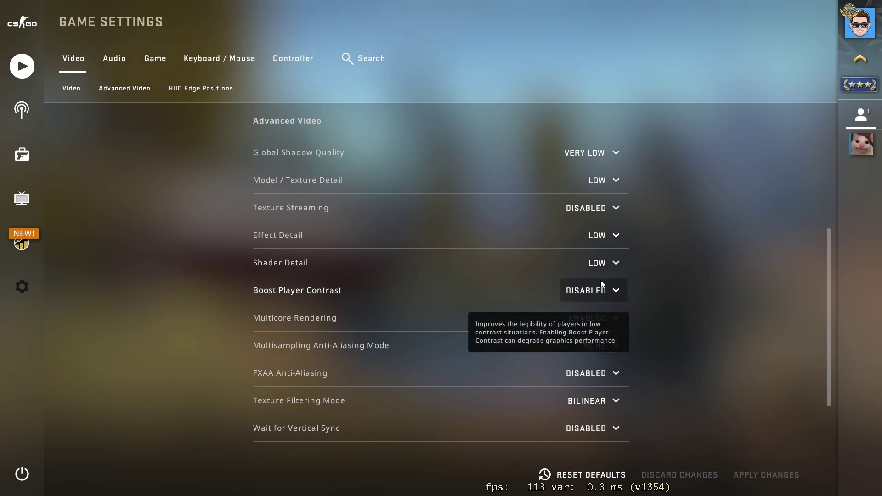
- Keep multicore rendering Enabled and multisampling anti-aliasing at None
mouse_move(294, 320)
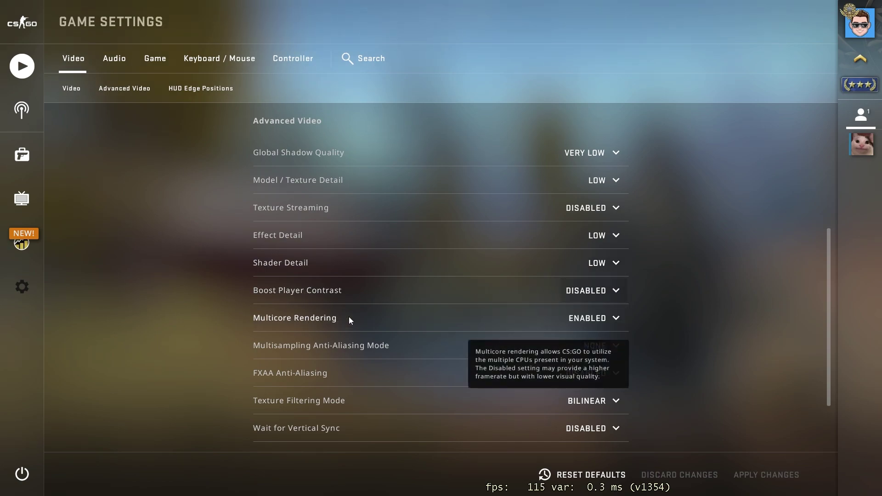
left_click(594, 317)
left_click(602, 365)
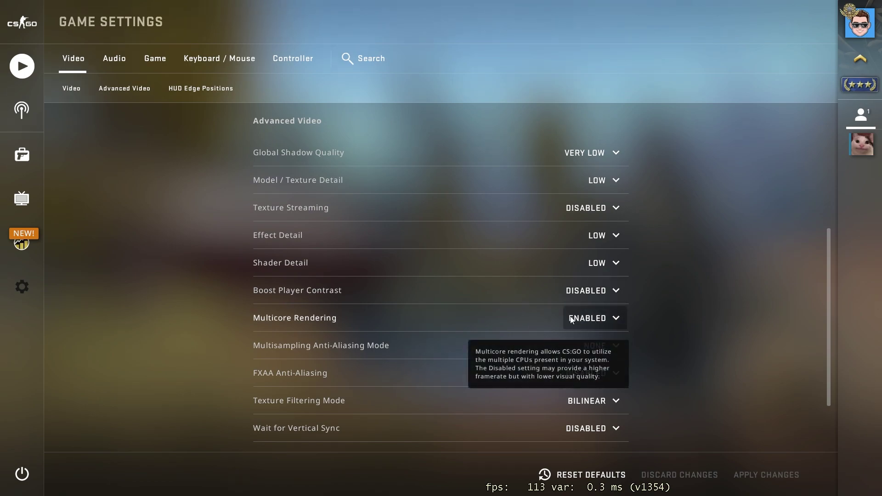
mouse_move(287, 348)
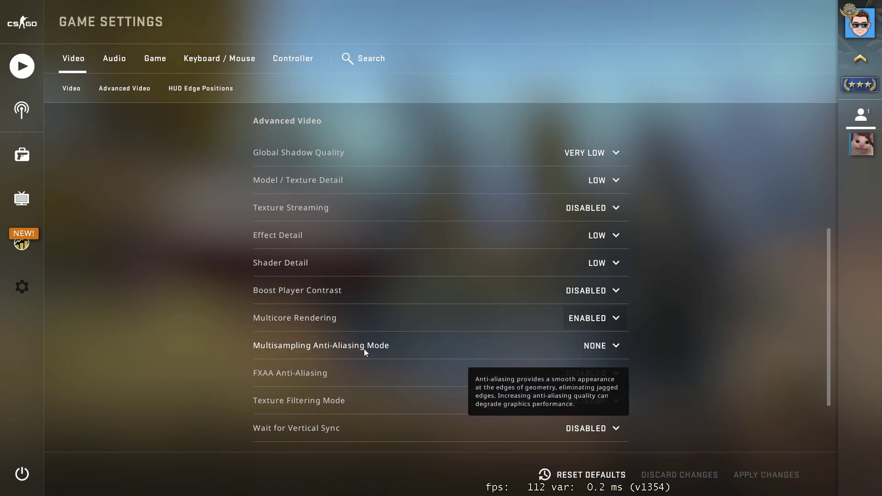
left_click(600, 347)
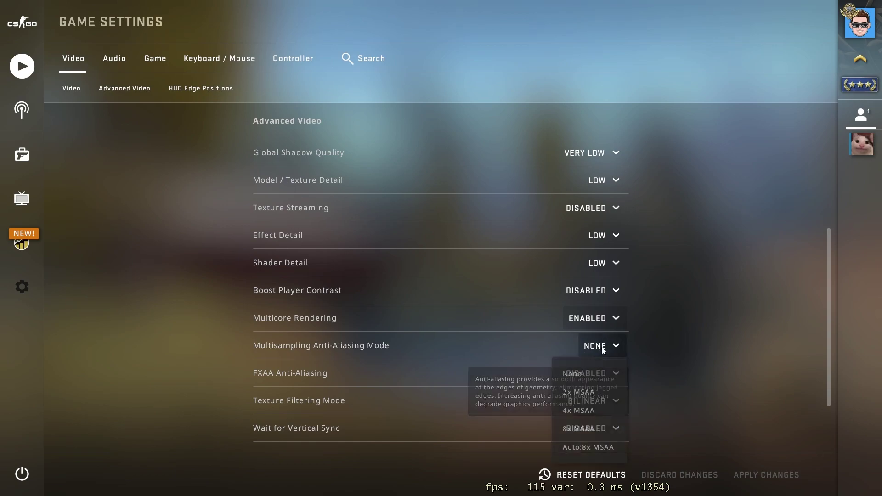
left_click(600, 373)
- Keep FXAA disabled, texture filtering at Bilinear and vertical sync disabled
scroll(593, 349, "down", 2)
mouse_move(285, 289)
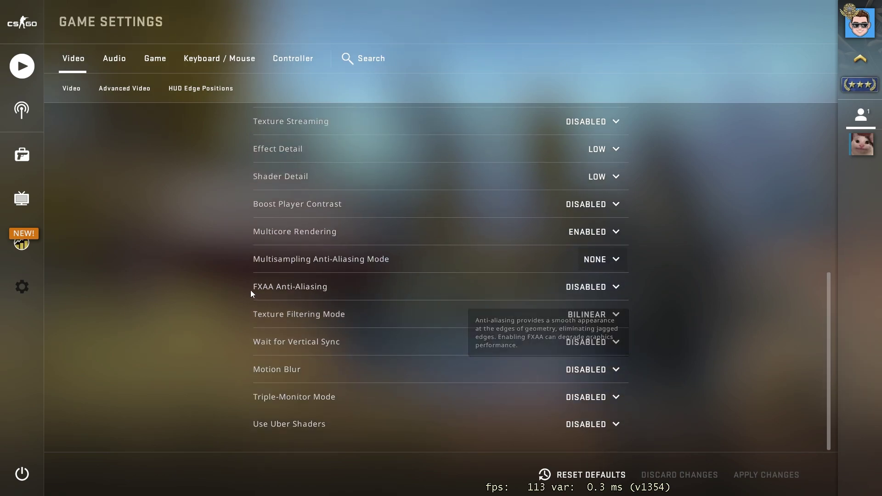
left_click(593, 288)
left_click(597, 309)
mouse_move(290, 315)
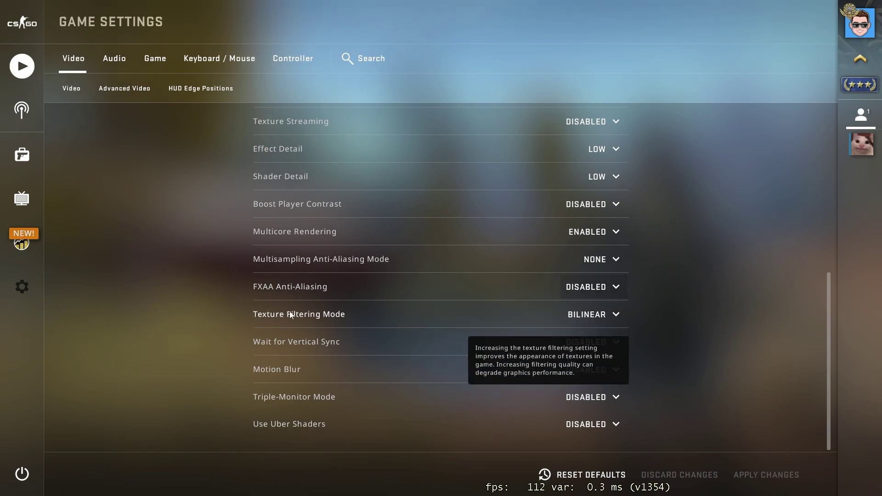
left_click(596, 316)
left_click(598, 338)
mouse_move(269, 343)
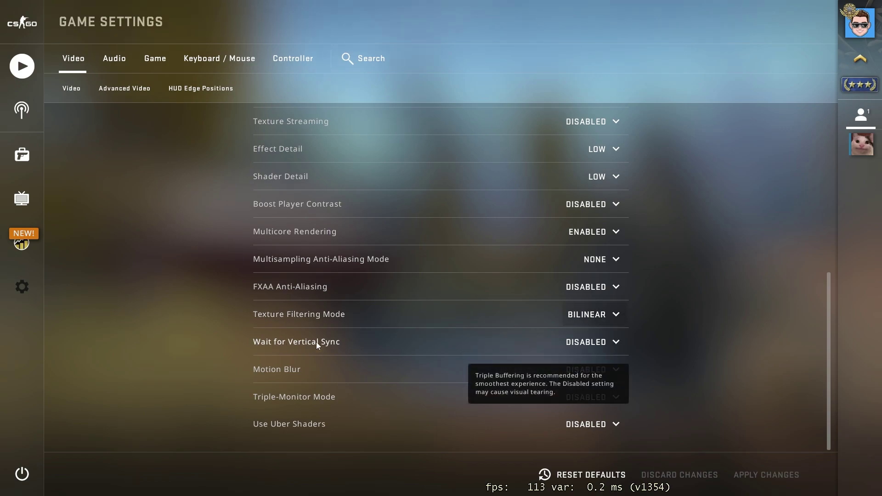
left_click(587, 343)
left_click(590, 368)
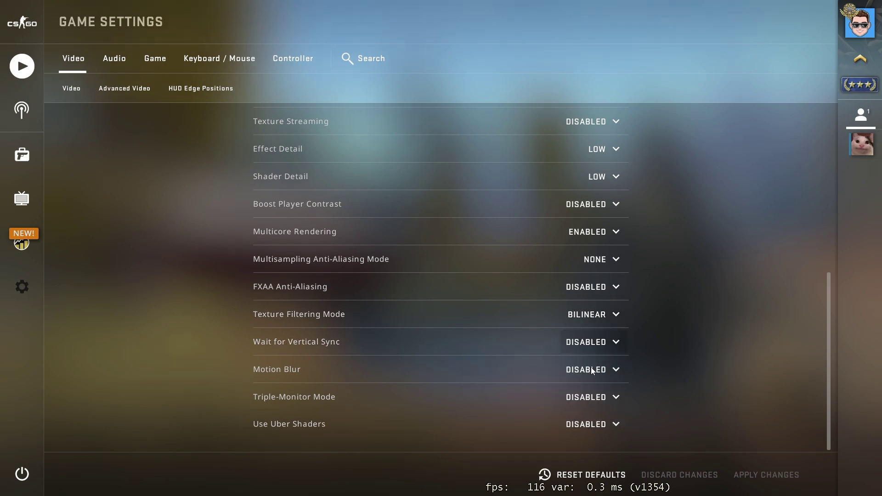
- Keep motion blur, Triple-Monitor Mode and Use Uber Shaders all disabled
mouse_move(301, 373)
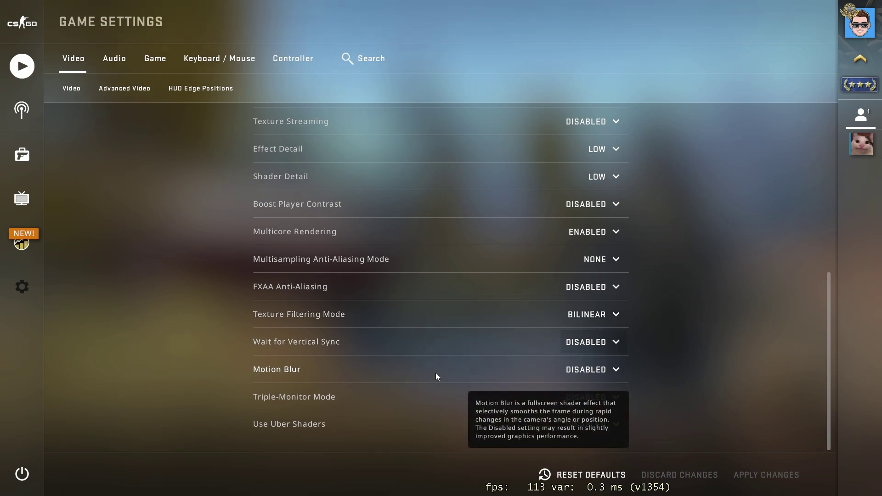
left_click(584, 368)
left_click(581, 367)
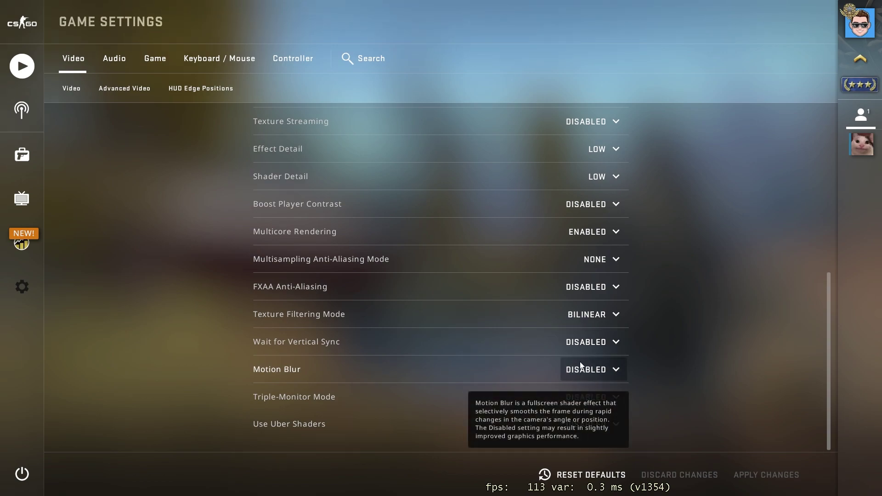
mouse_move(301, 399)
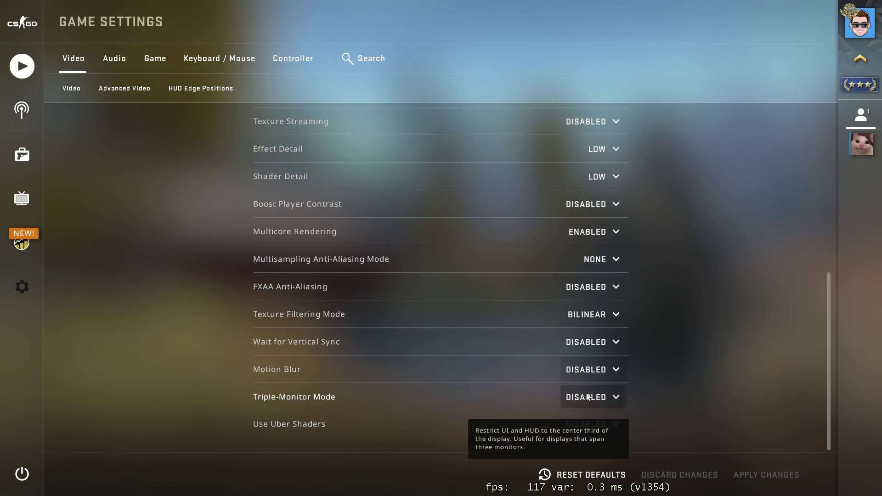
left_click(570, 399)
left_click(570, 398)
mouse_move(266, 423)
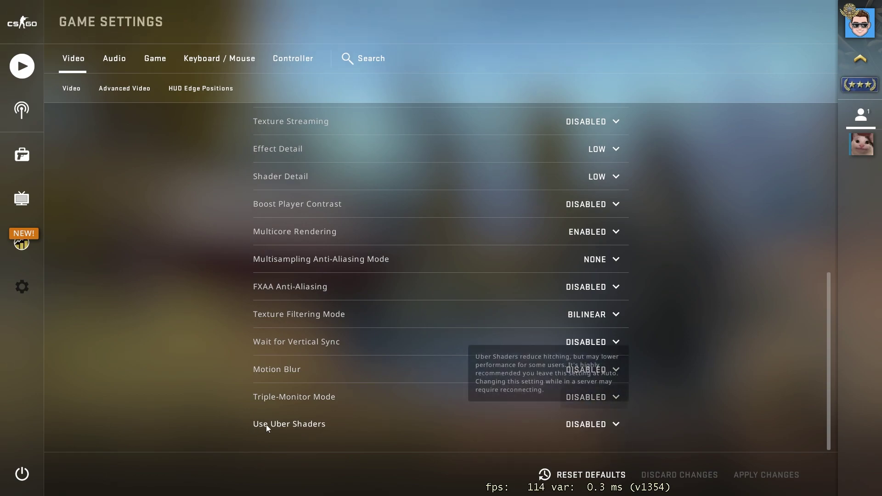
left_click(580, 424)
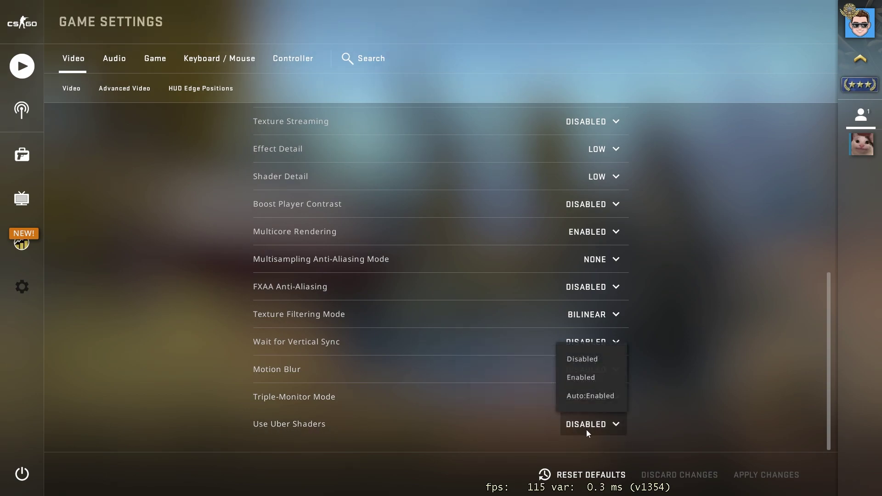
left_click(585, 362)
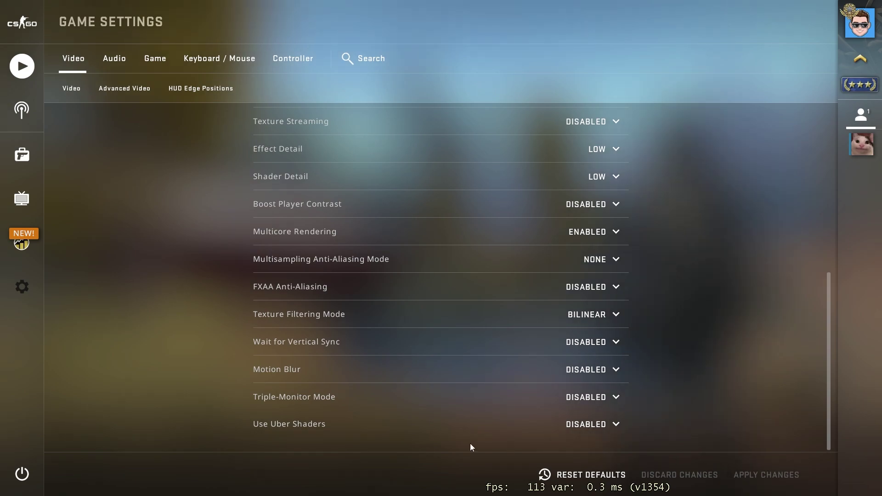
- Quit CS:GO to the Windows desktop
left_click(17, 469)
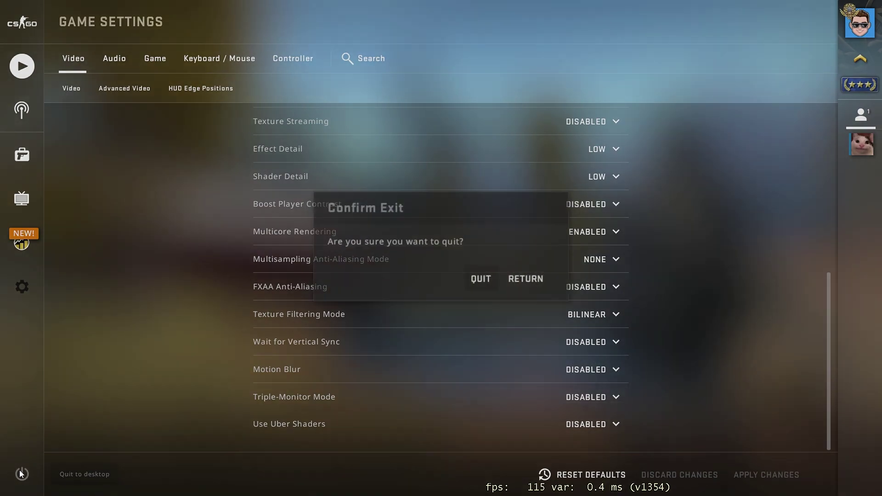
left_click(478, 278)
left_click(350, 485)
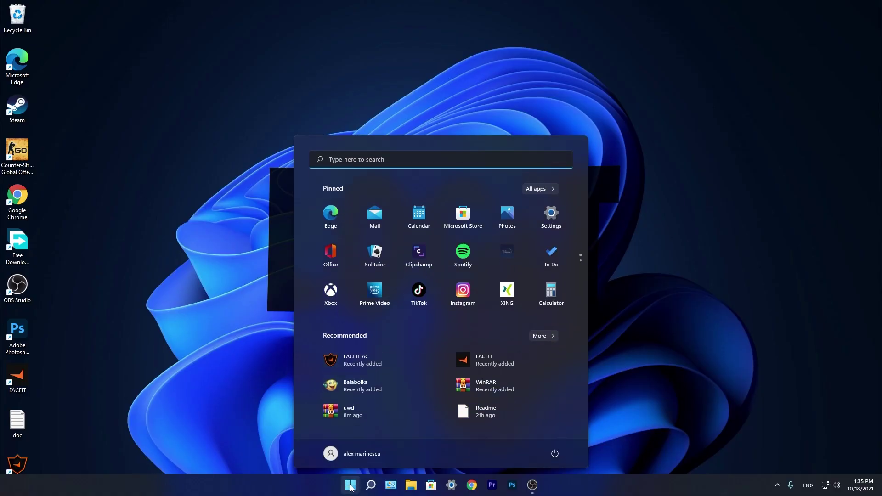
- In Settings > Gaming, confirm Game Mode and hardware-accelerated GPU scheduling are on, ending on Graphics
left_click(547, 219)
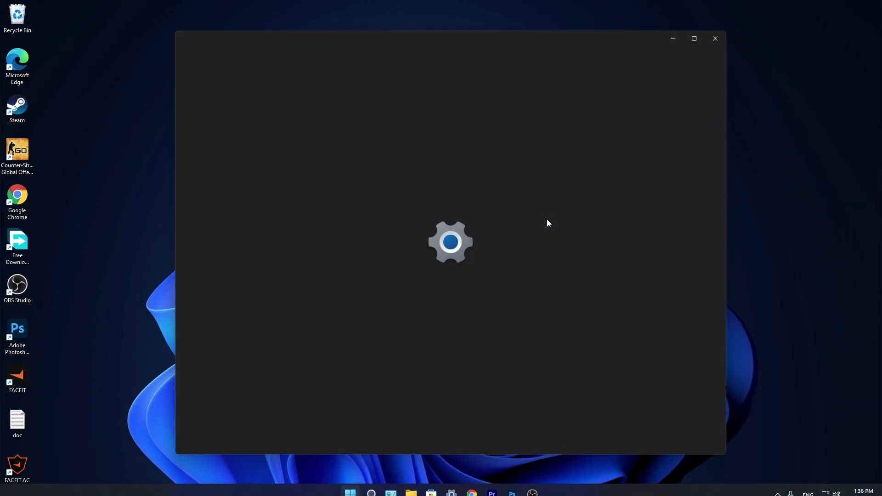
left_click(199, 260)
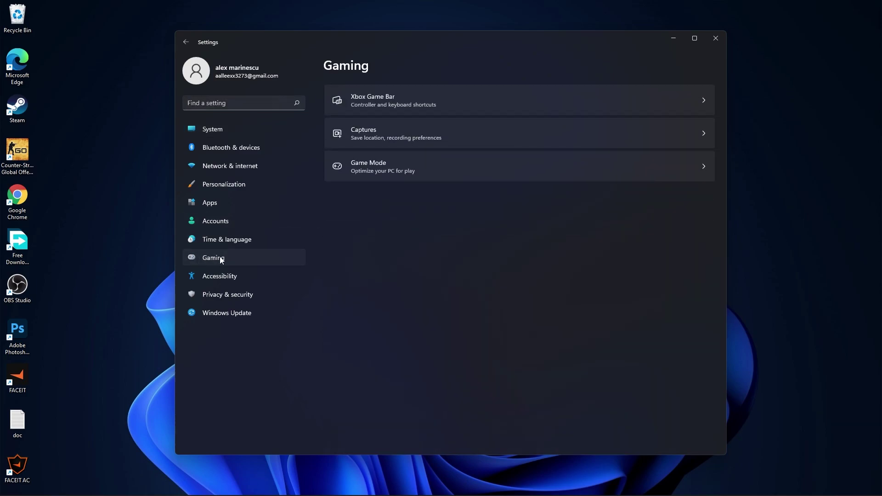
left_click(380, 161)
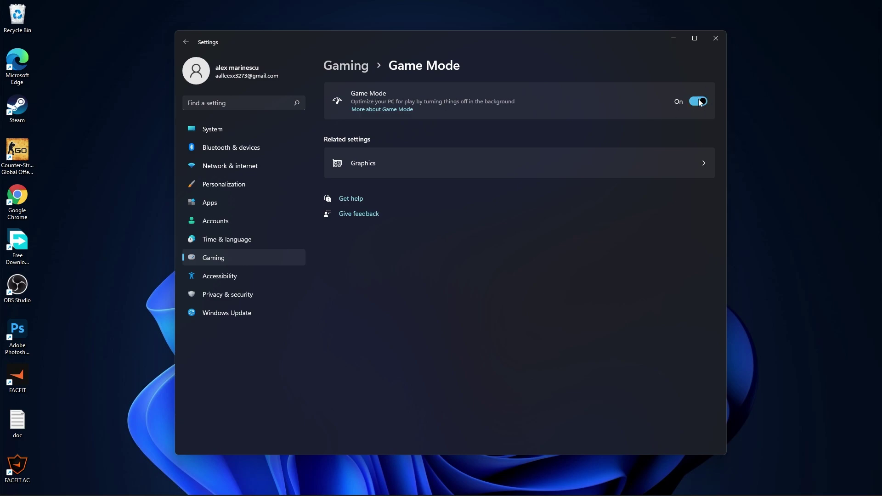
left_click(362, 168)
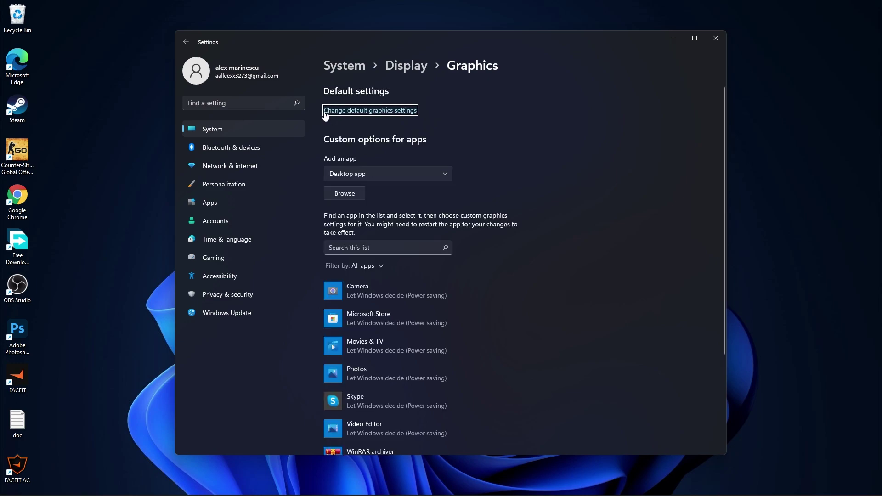
left_click(370, 111)
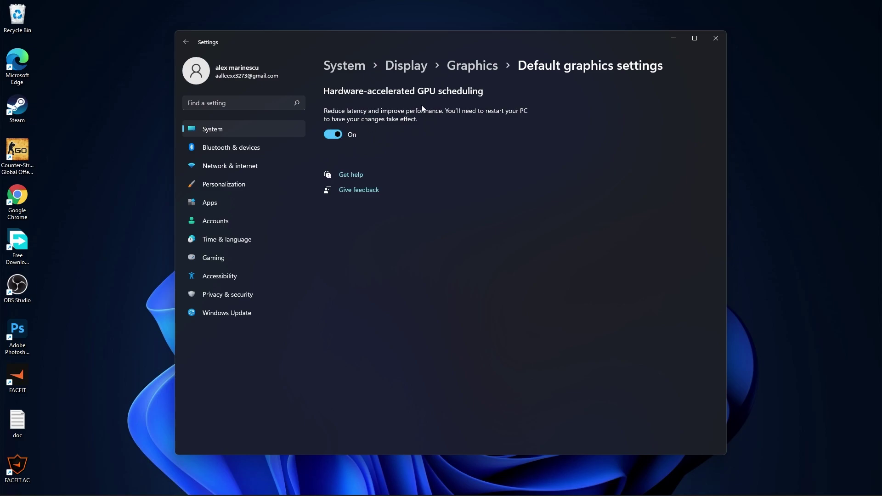
left_click(476, 68)
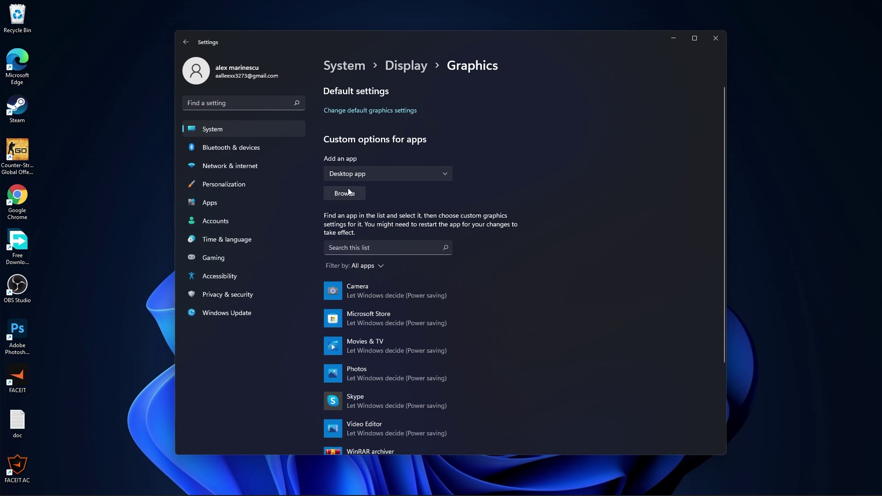
- Browse to C:\Program Files (x86)\Steam\steamapps\common\Counter-Strike Global Offensive and select csgo
left_click(344, 194)
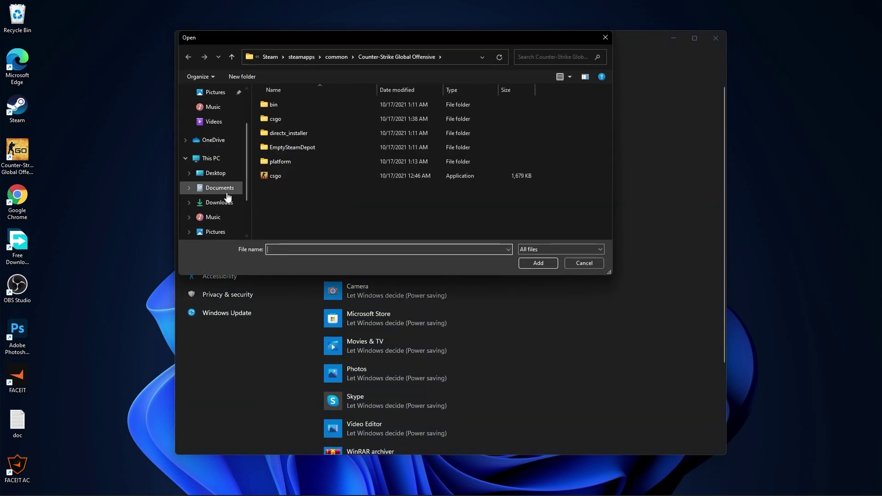
left_click(221, 217)
double_click(296, 133)
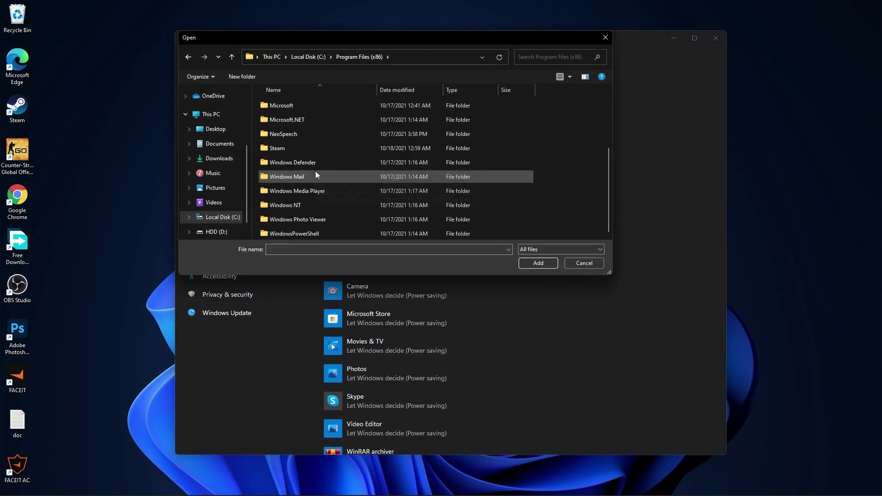
double_click(283, 148)
scroll(322, 152, "down", 4)
left_click(268, 164)
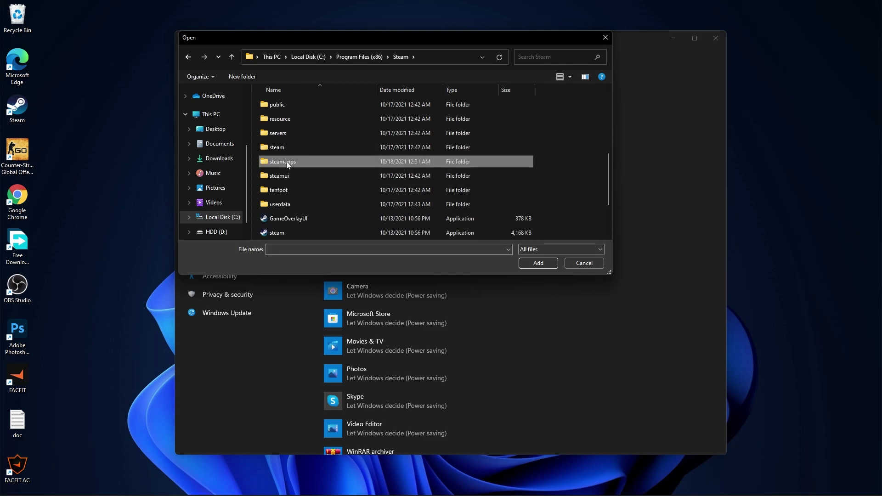
double_click(287, 164)
double_click(285, 104)
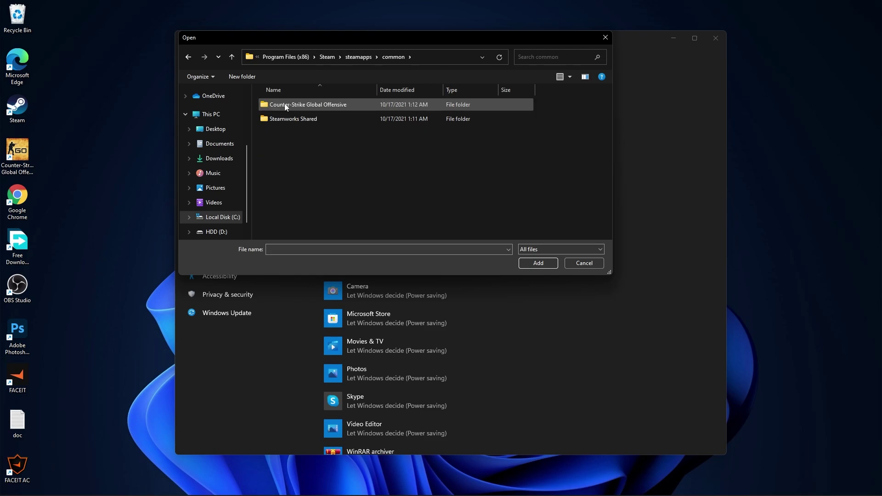
double_click(289, 103)
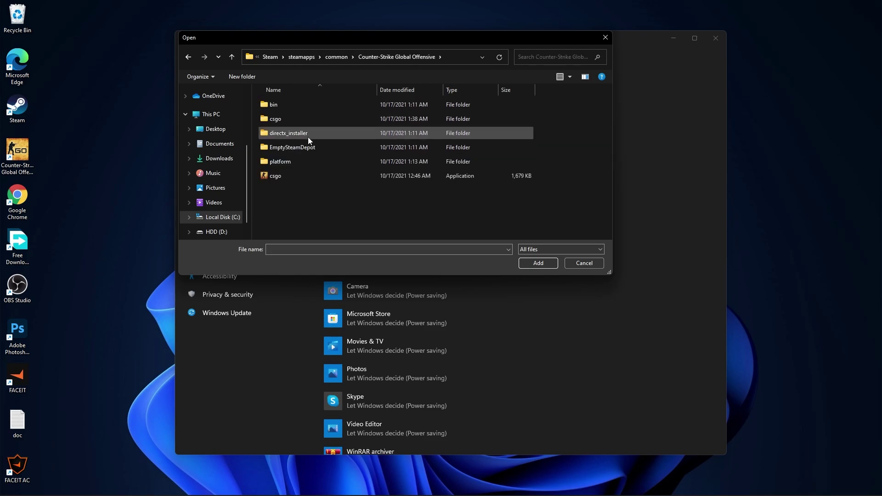
left_click(268, 176)
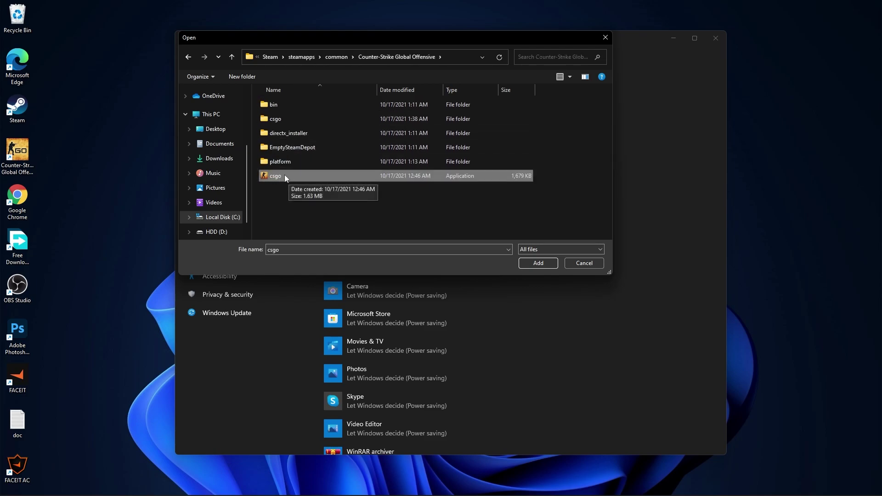
- Disable csgo's fullscreen optimizations, set its DPI scaling override to Application, then add it
right_click(313, 175)
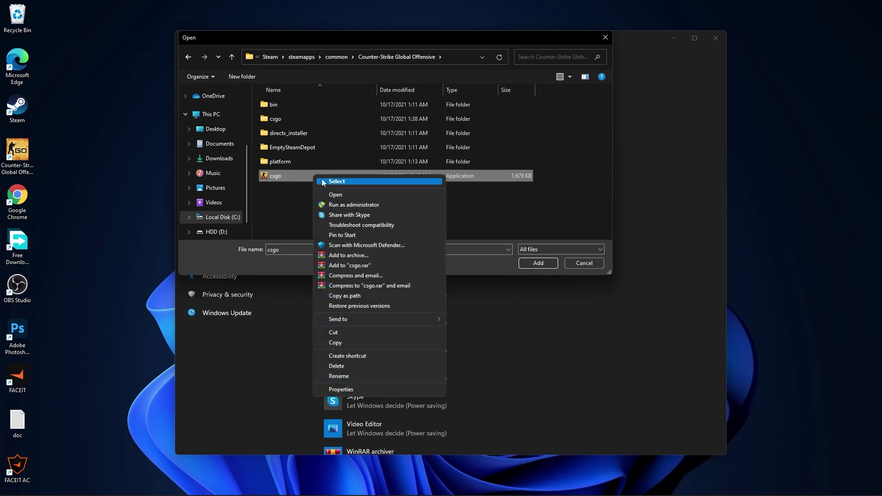
left_click(344, 390)
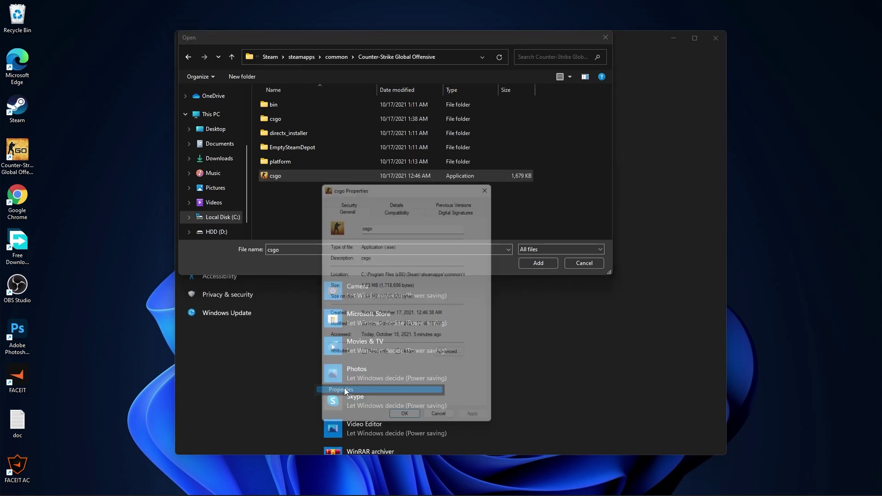
left_click(398, 205)
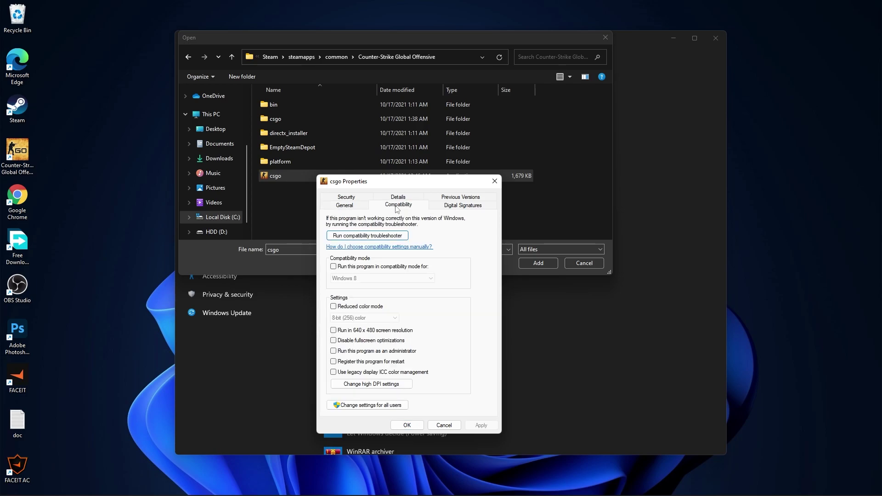
left_click(333, 341)
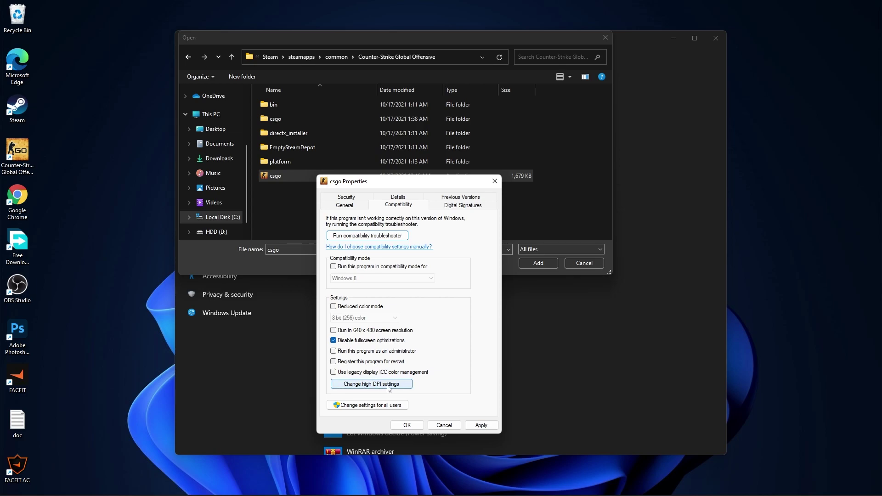
left_click(372, 385)
left_click(360, 358)
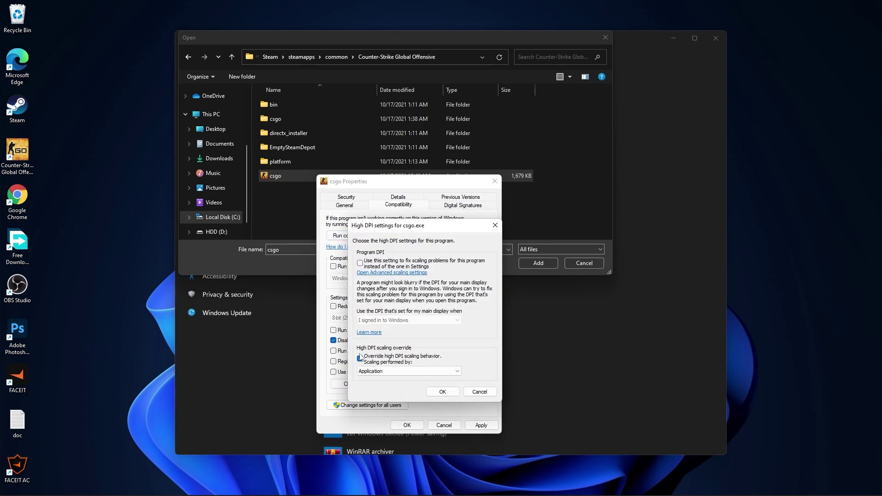
left_click(443, 392)
left_click(487, 425)
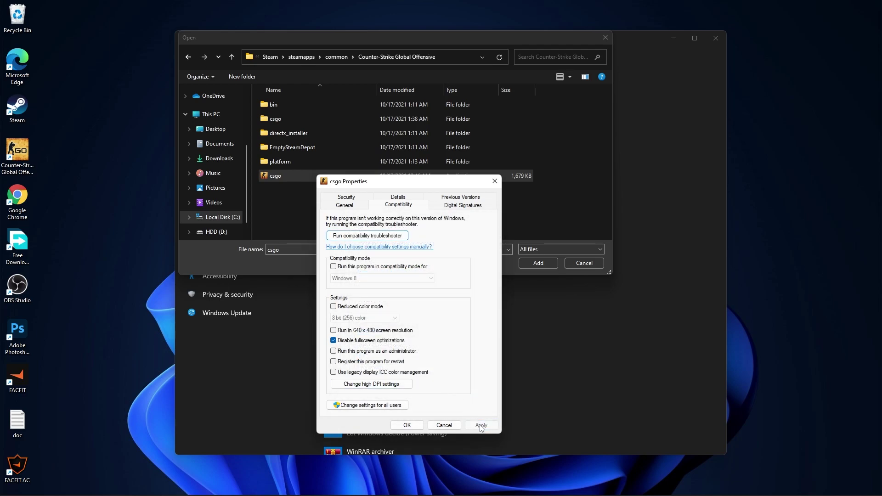
left_click(407, 425)
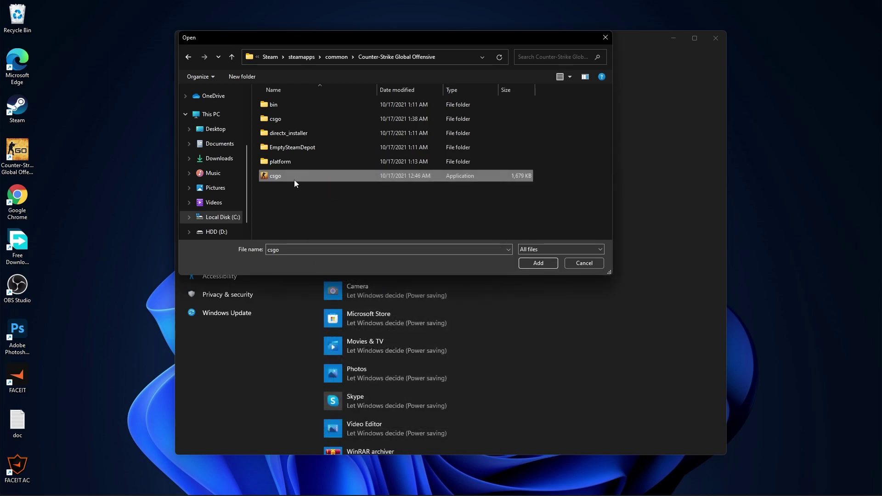
left_click(539, 260)
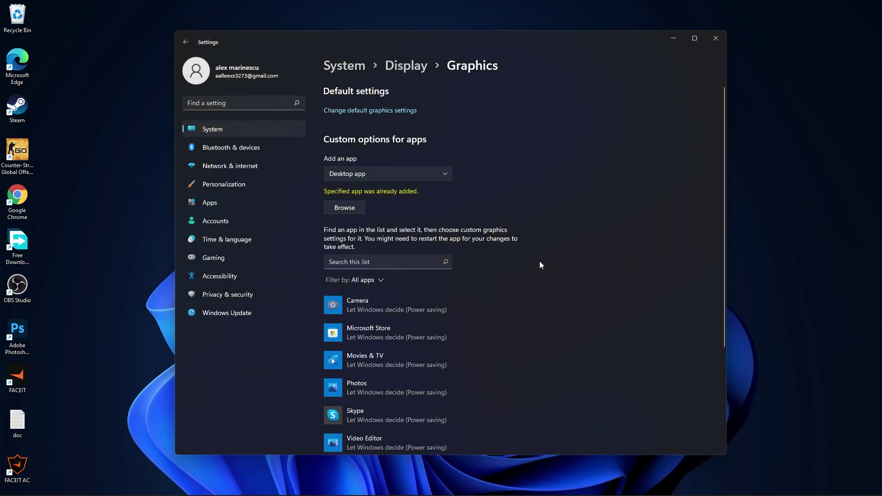
- Save High performance as csgo's graphics preference and close Settings
scroll(536, 268, "down", 4)
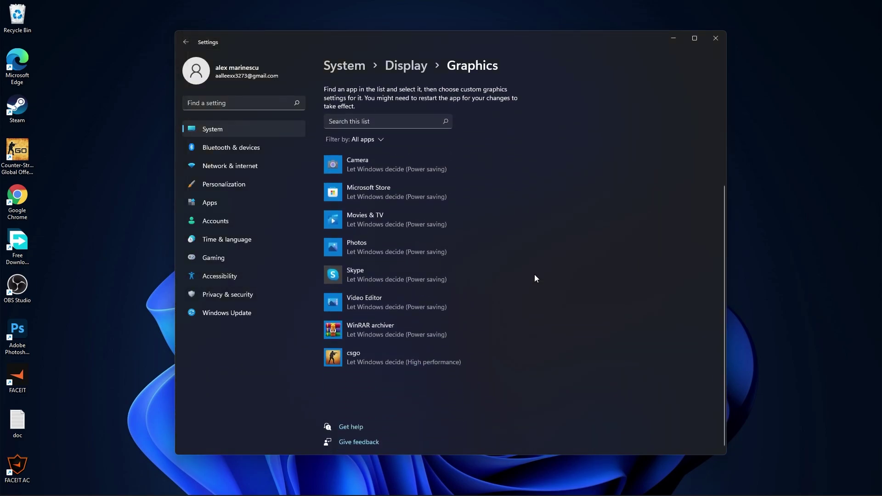
left_click(373, 355)
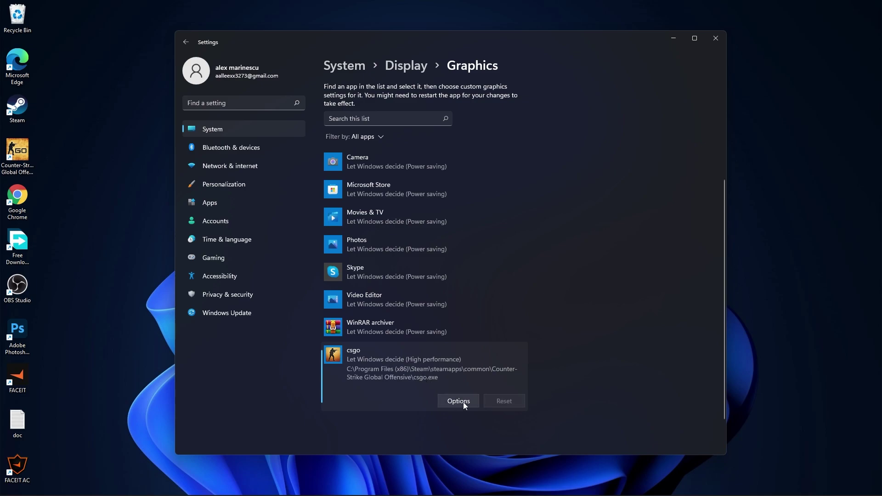
left_click(459, 401)
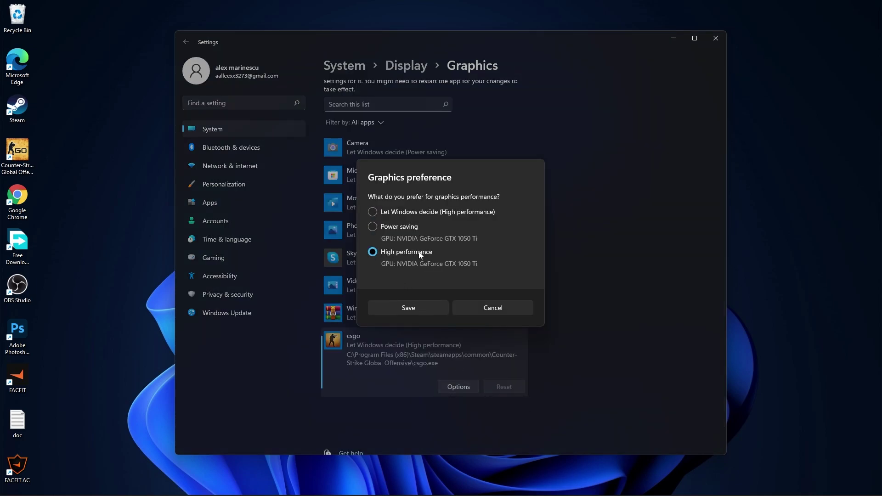
left_click(417, 307)
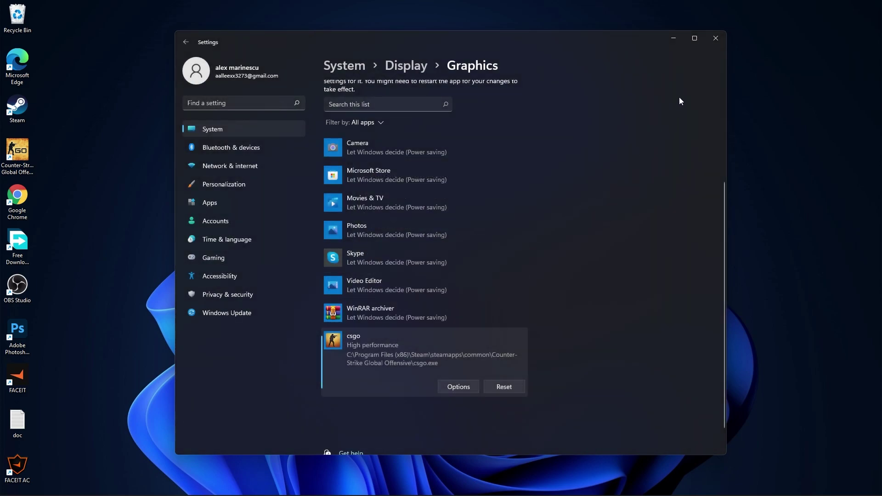
left_click(715, 39)
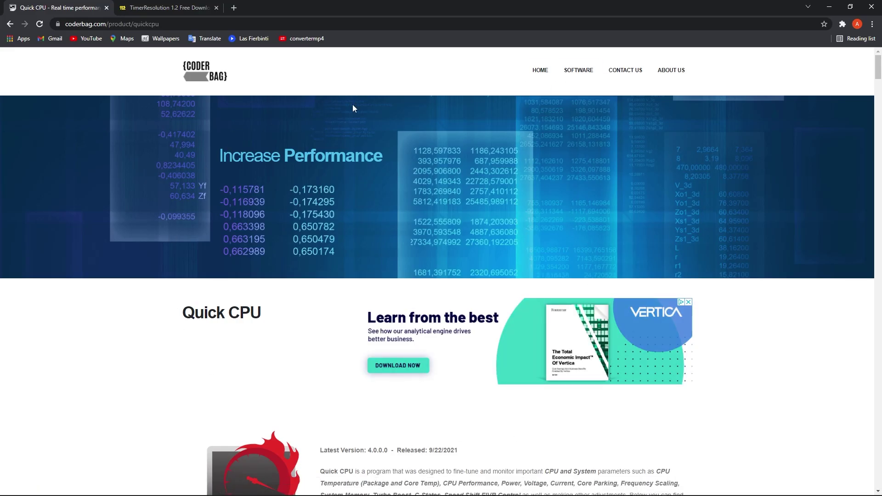
- Download QuickCpuSetup64.zip (Quick CPU x64) and open it in the archiver
scroll(839, 125, "down", 20)
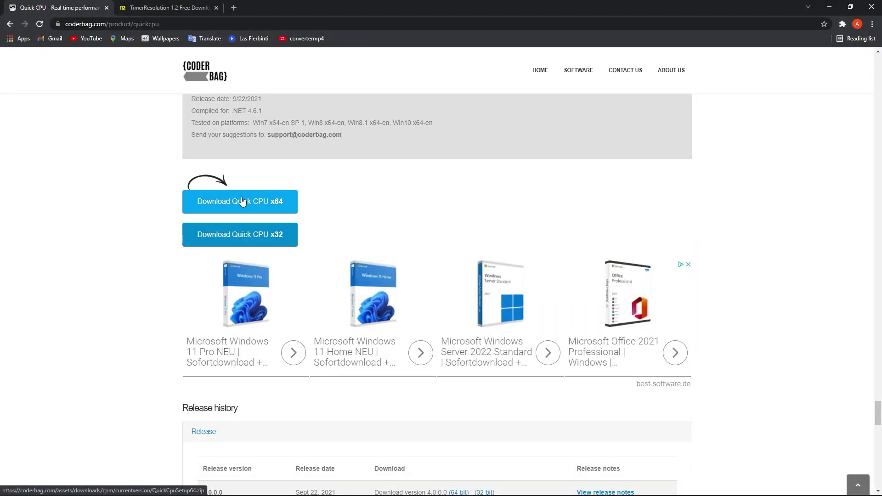
left_click(231, 202)
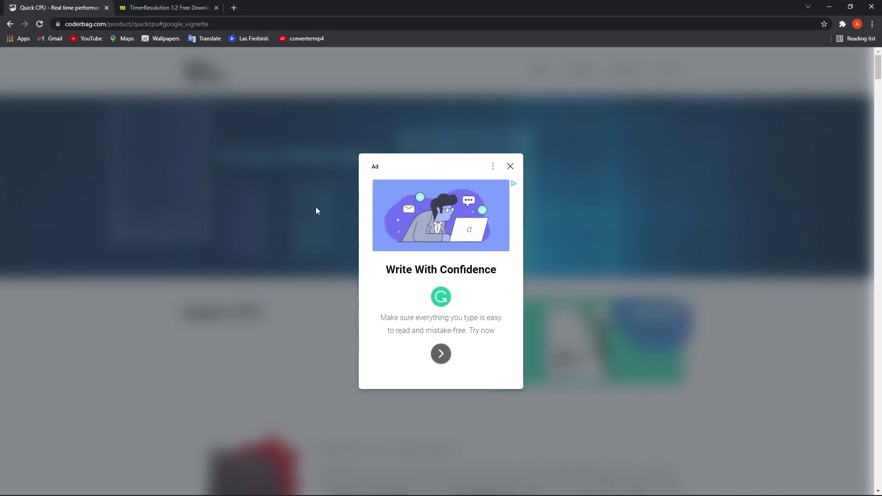
left_click(511, 167)
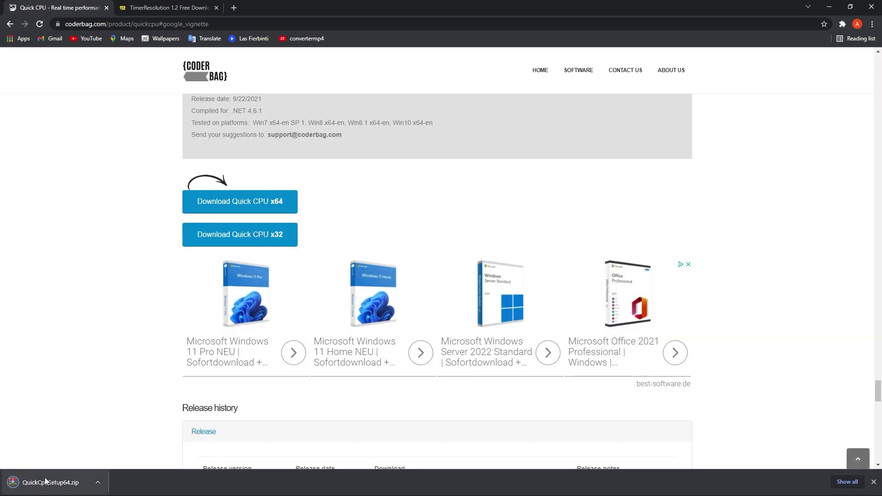
left_click(98, 482)
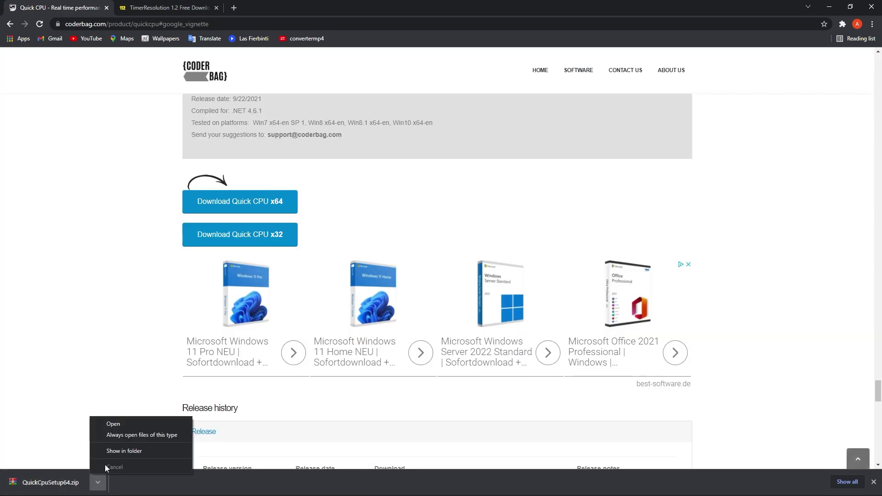
left_click(114, 423)
left_click_drag(322, 19, 394, 52)
- Run the QuickCpuSetup installer, accept the licence, install to C:\Program Files\QuickCPU\ and launch it
left_click(98, 133)
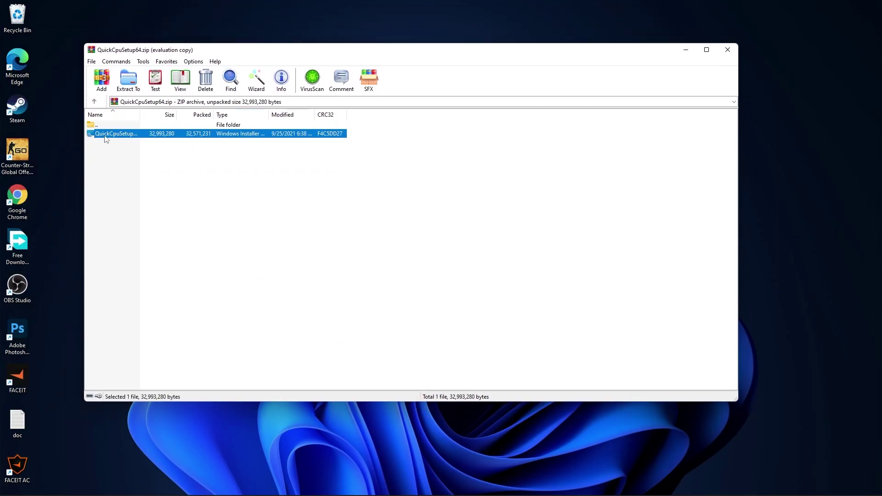
double_click(99, 133)
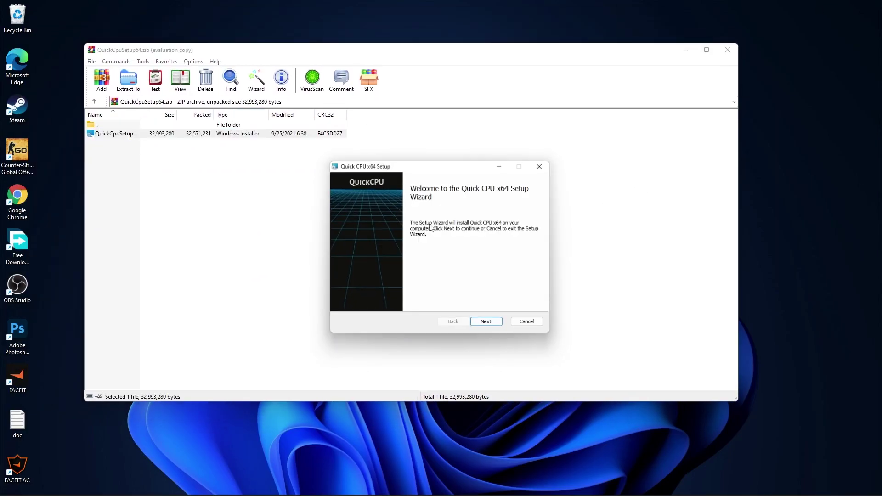
left_click(686, 50)
left_click(491, 325)
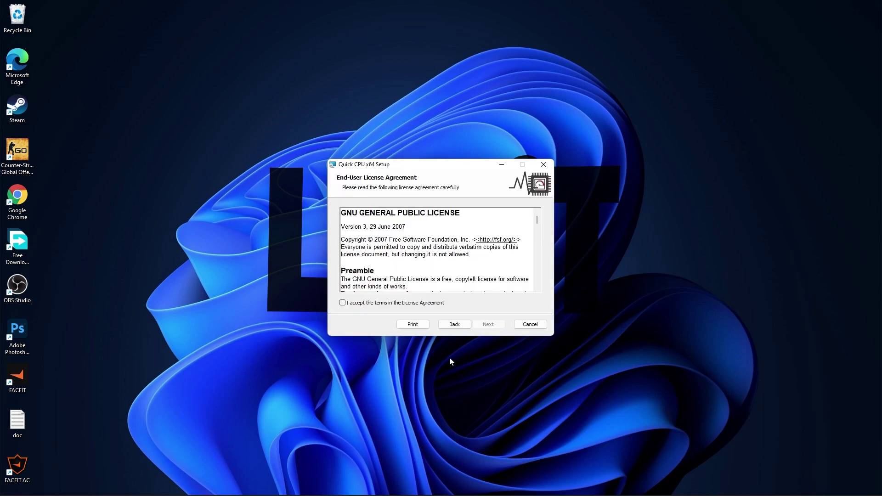
left_click(342, 303)
left_click(489, 324)
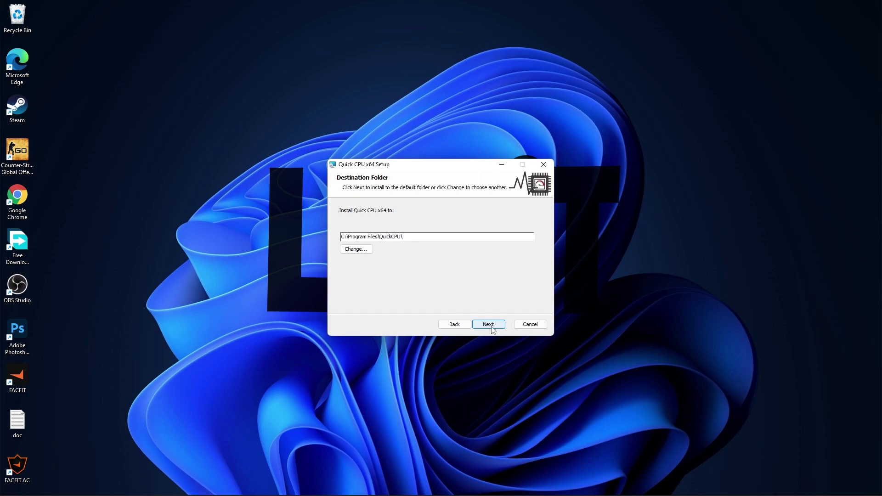
left_click(488, 324)
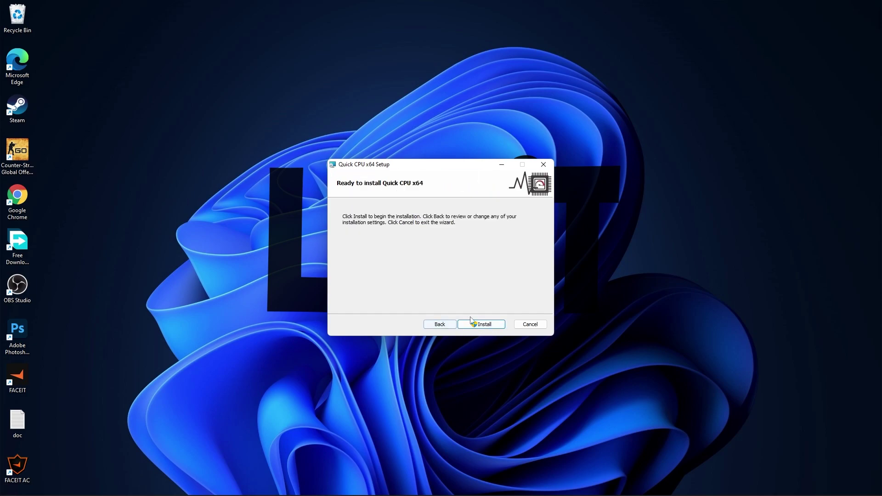
left_click(483, 326)
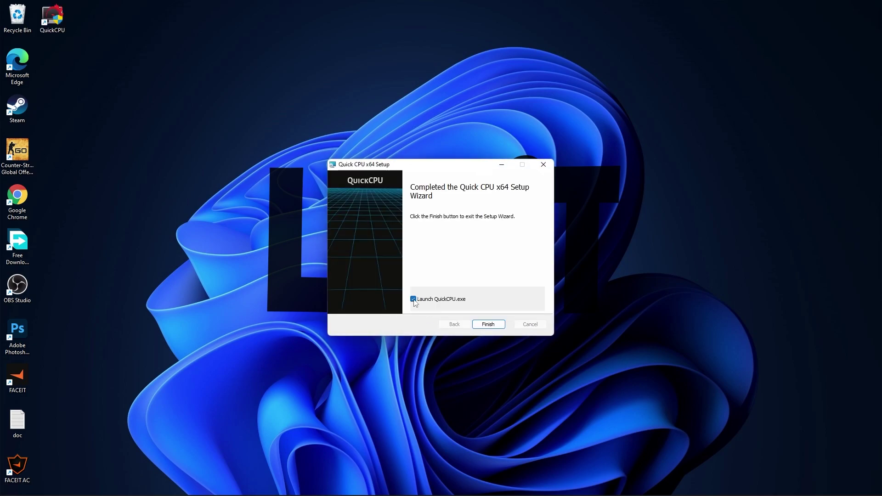
left_click(488, 324)
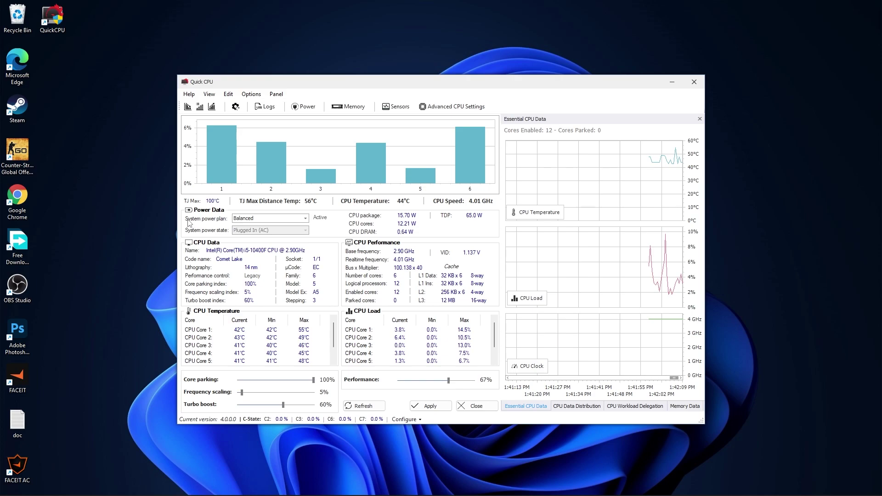
- Select the High performance plan, set frequency scaling, turbo boost and performance to 100%, and apply
left_click(248, 218)
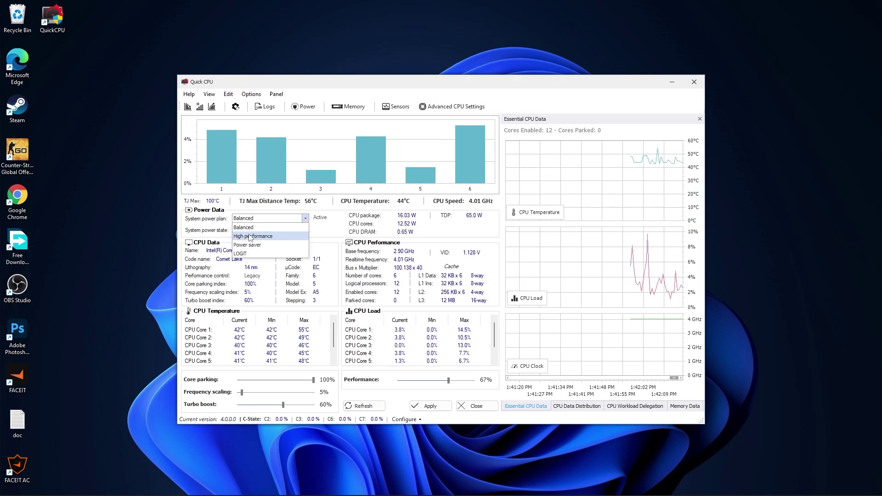
left_click(250, 236)
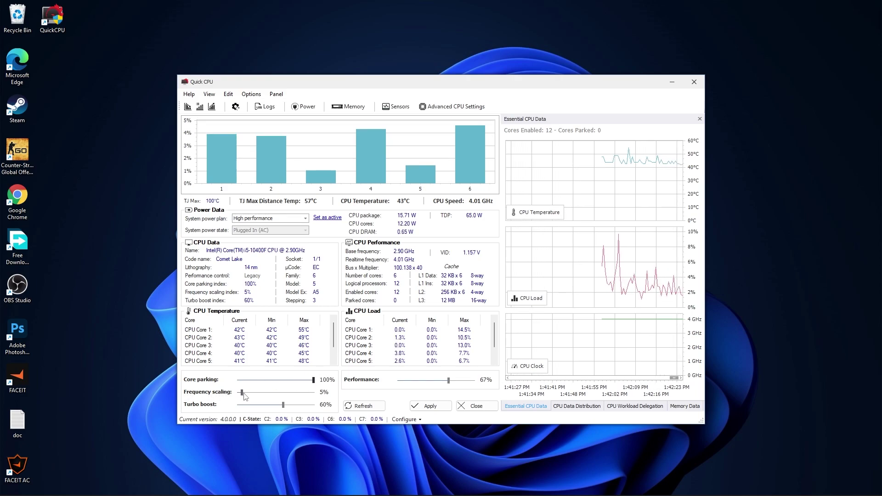
left_click_drag(243, 394, 330, 397)
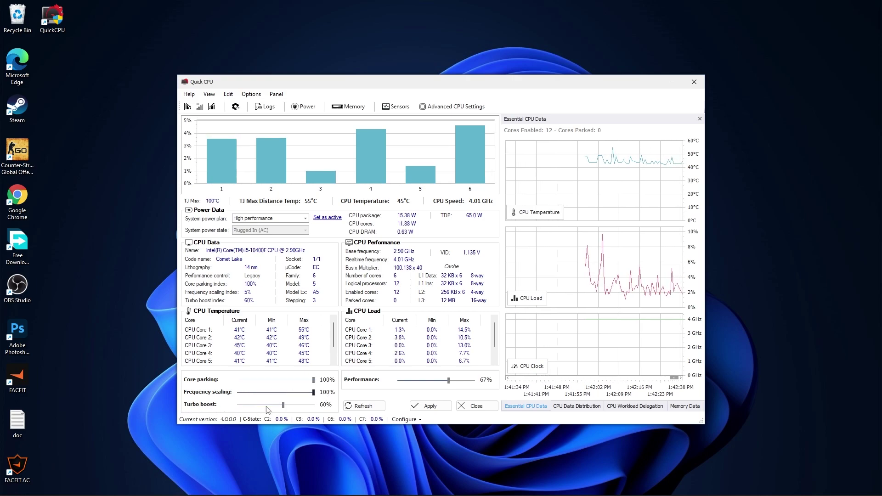
left_click_drag(283, 404, 322, 403)
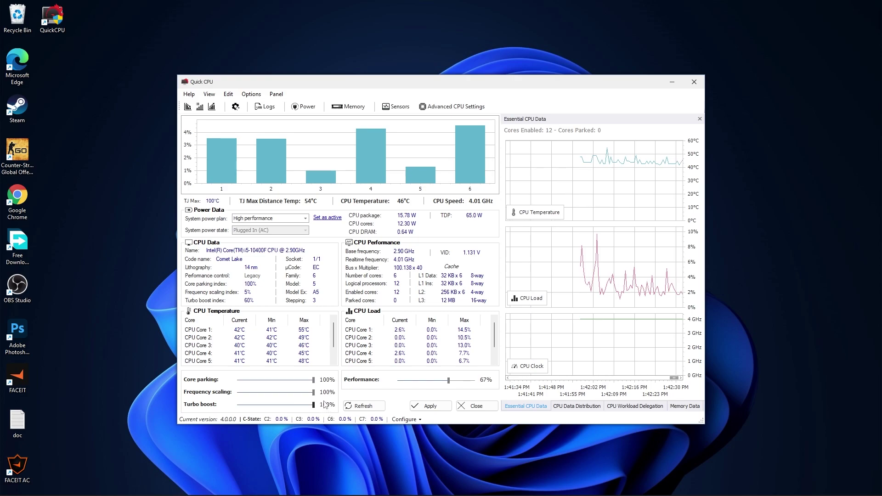
left_click_drag(448, 381, 491, 385)
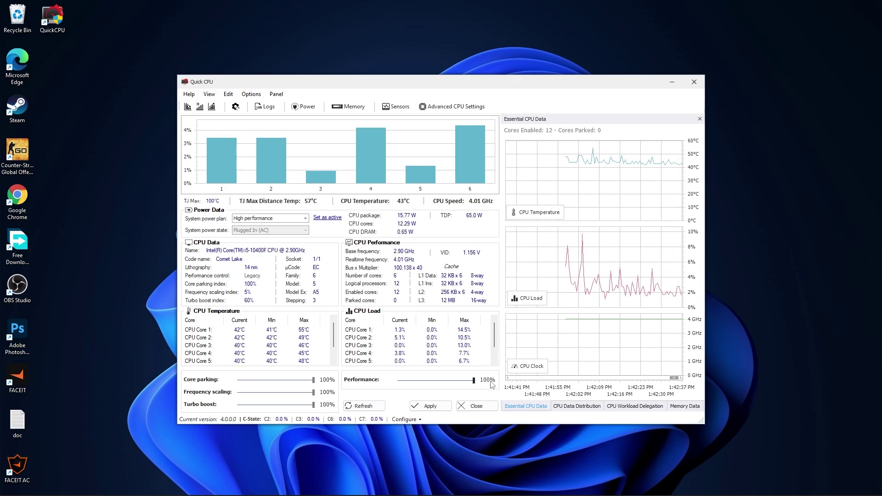
left_click(431, 406)
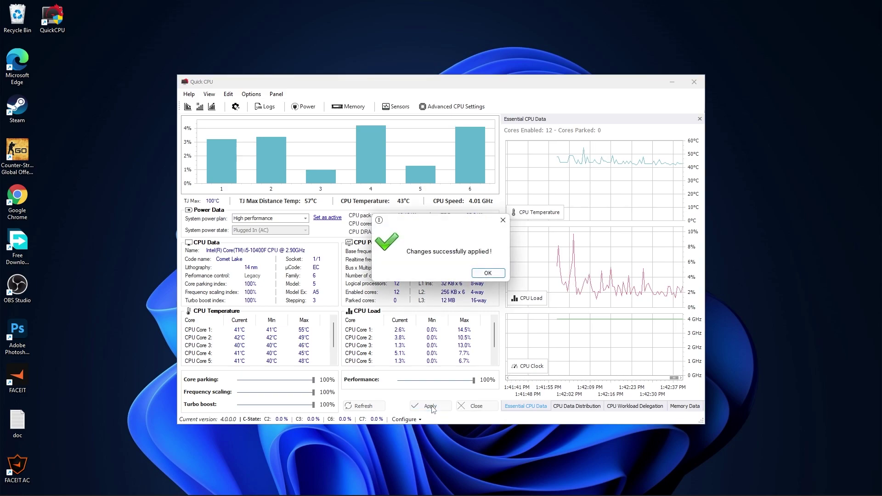
left_click(490, 273)
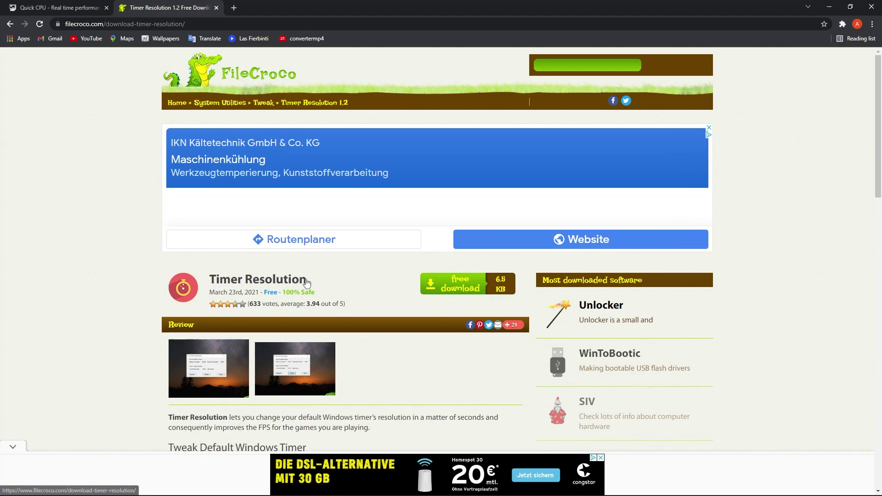
- Download TimerResolution.zip from FileCroco's Timer Resolution page and open the downloaded archive
left_click(463, 286)
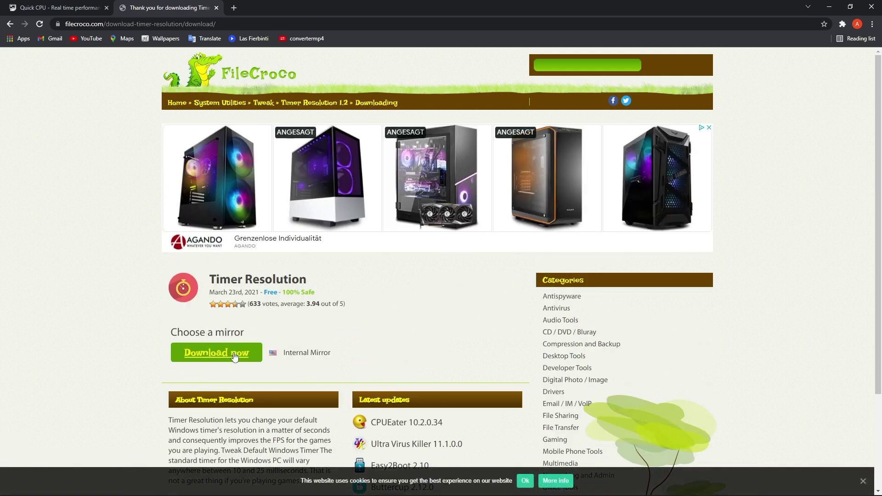
left_click(216, 355)
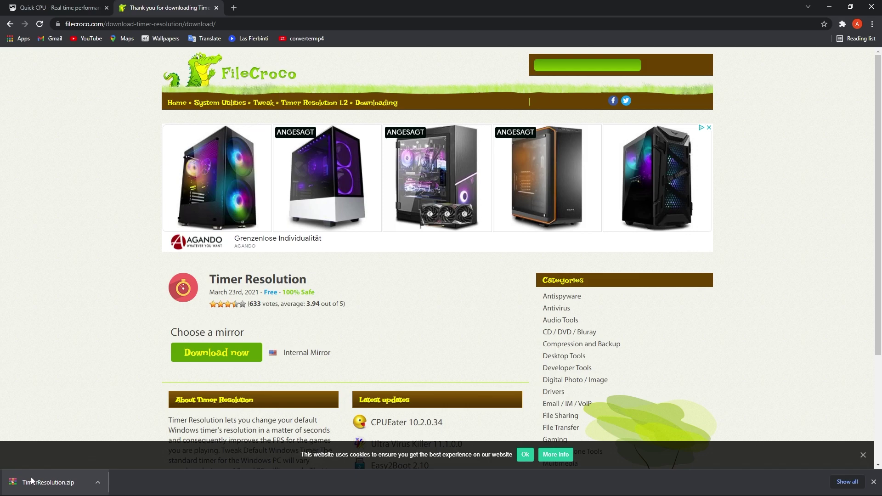
left_click(95, 483)
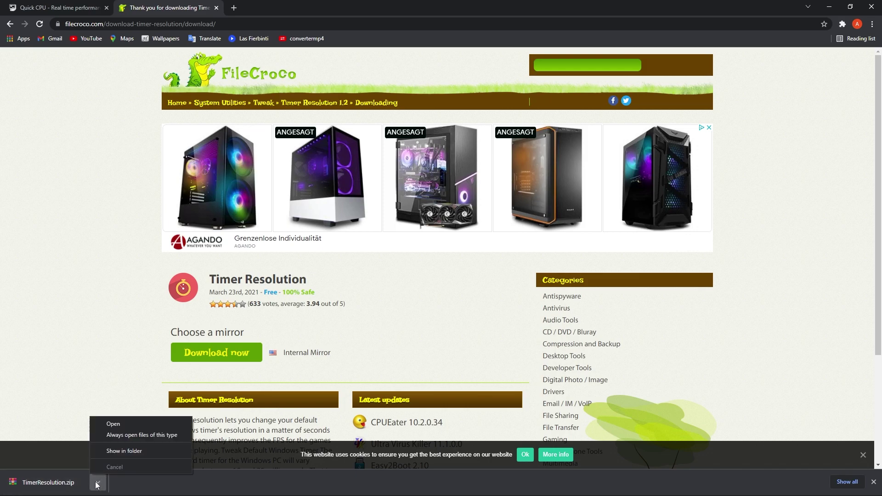
left_click(115, 422)
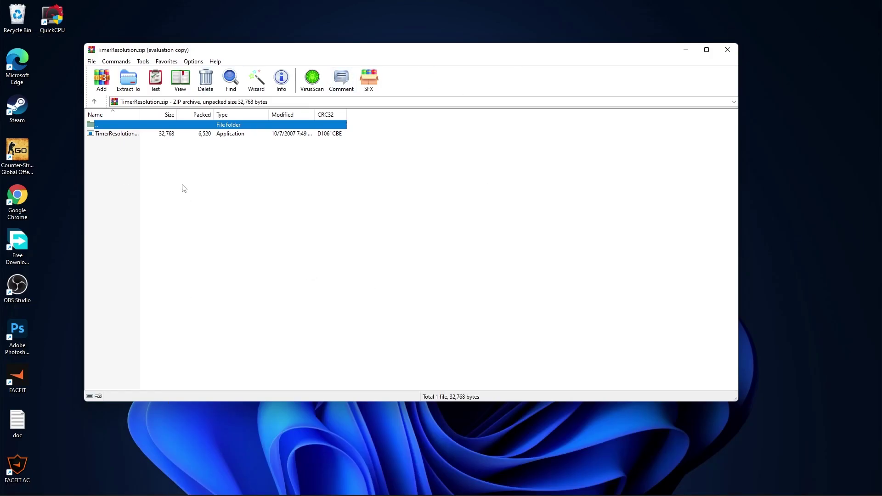
- Launch TimerResolution.exe from the archive and close WinRAR
left_click(118, 133)
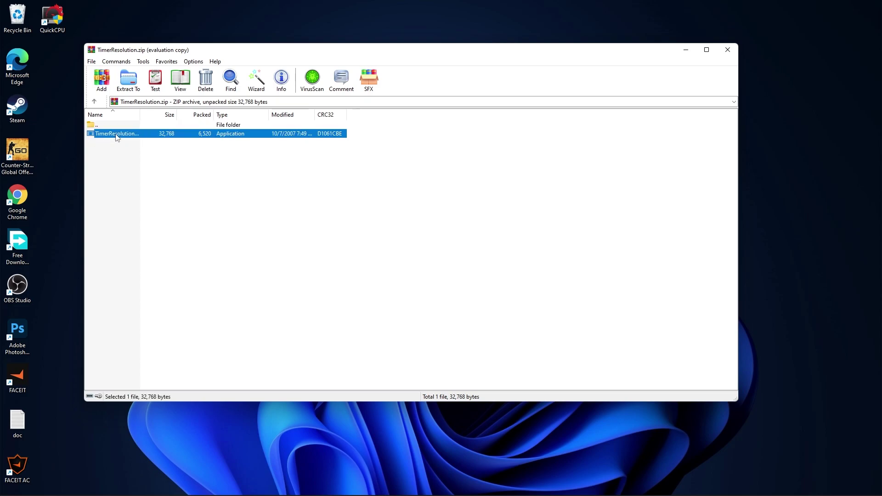
double_click(117, 134)
left_click(728, 49)
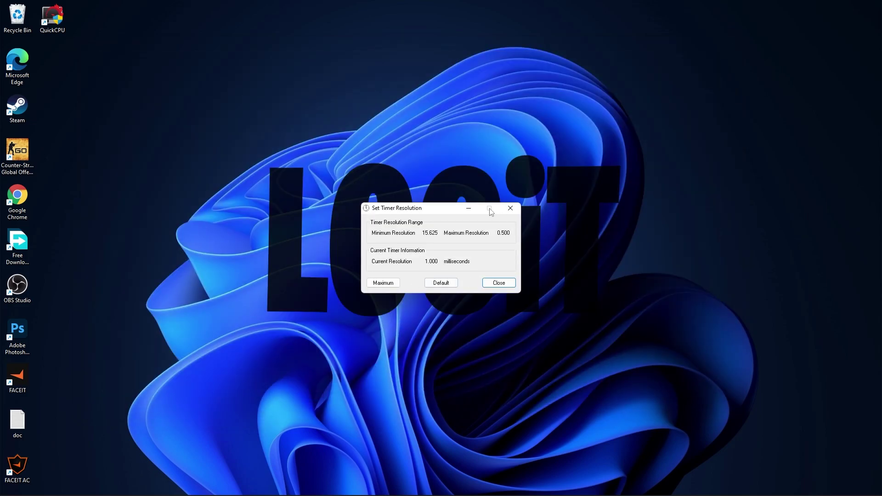
- Raise the timer resolution to its 0.496 ms maximum, then revert it to Default
left_click(385, 287)
double_click(431, 262)
left_click(437, 262)
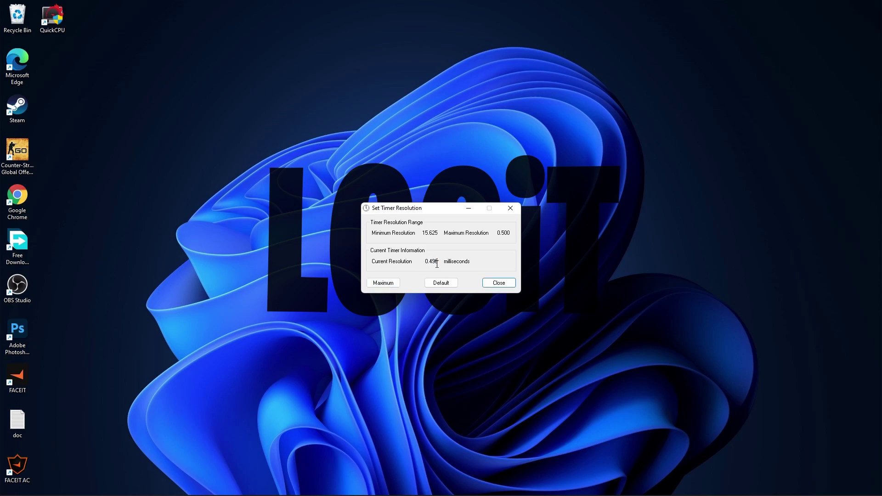
left_click(468, 208)
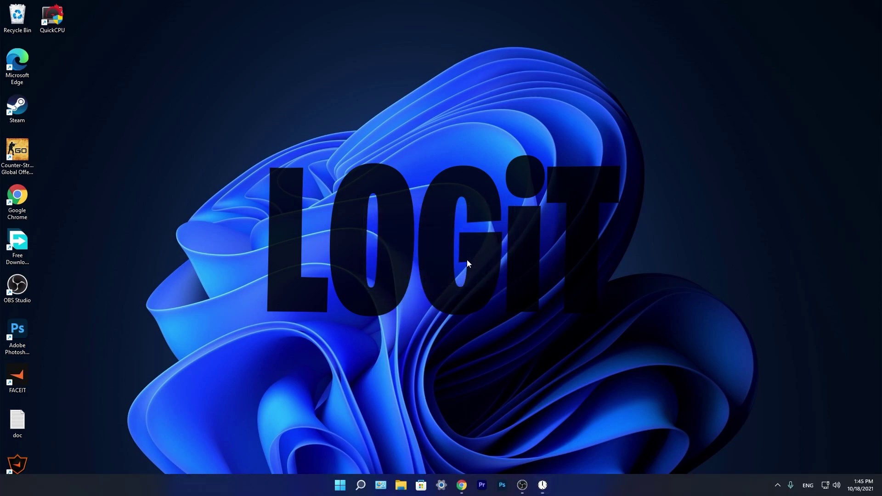
left_click(544, 486)
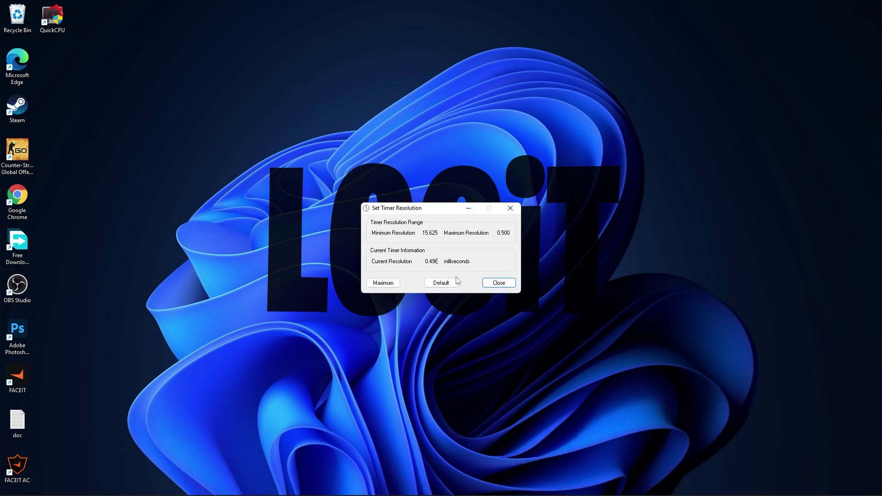
left_click(439, 281)
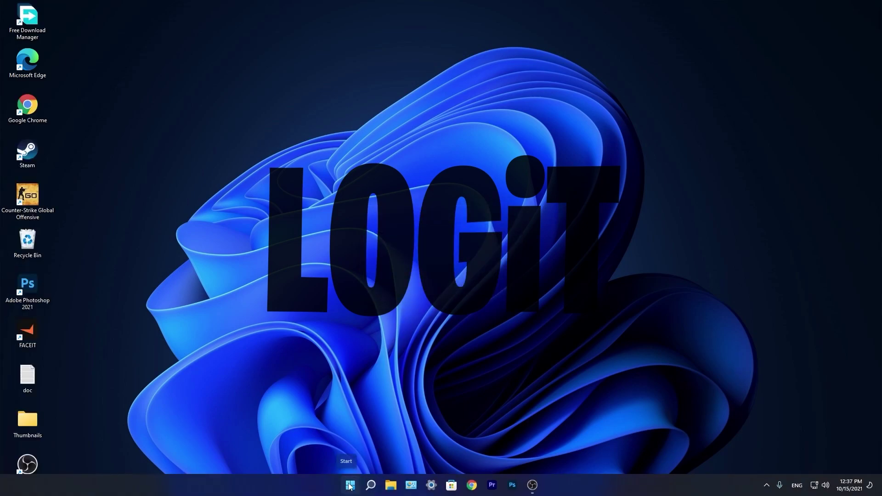
- Open System > Display > Advanced display in Settings and keep the refresh rate at 74.97 Hz
left_click(350, 486)
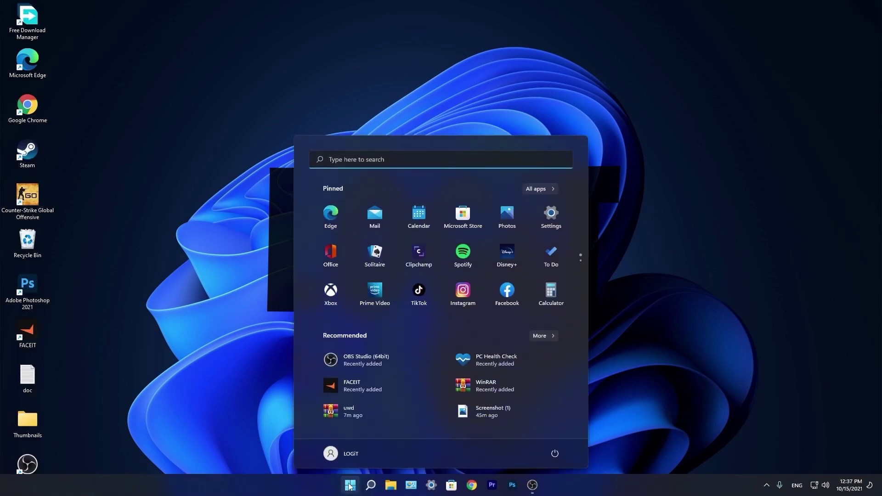
left_click(554, 219)
left_click(164, 310)
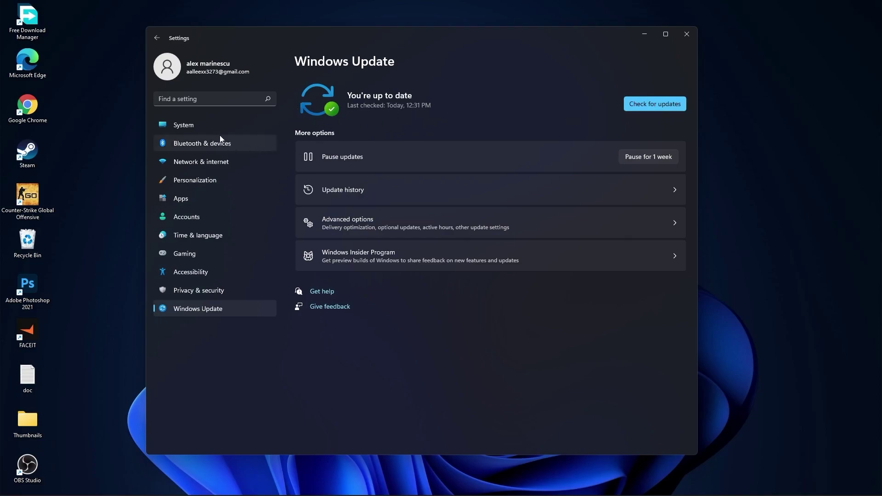
left_click(172, 125)
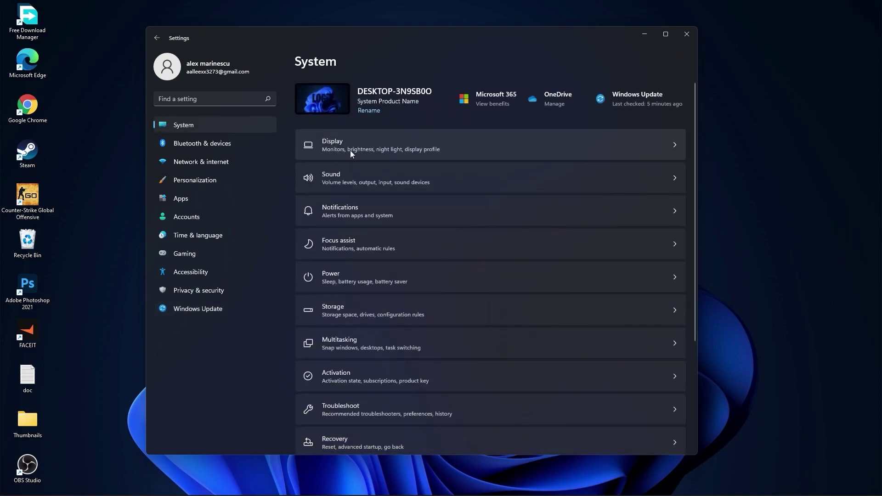
left_click(335, 148)
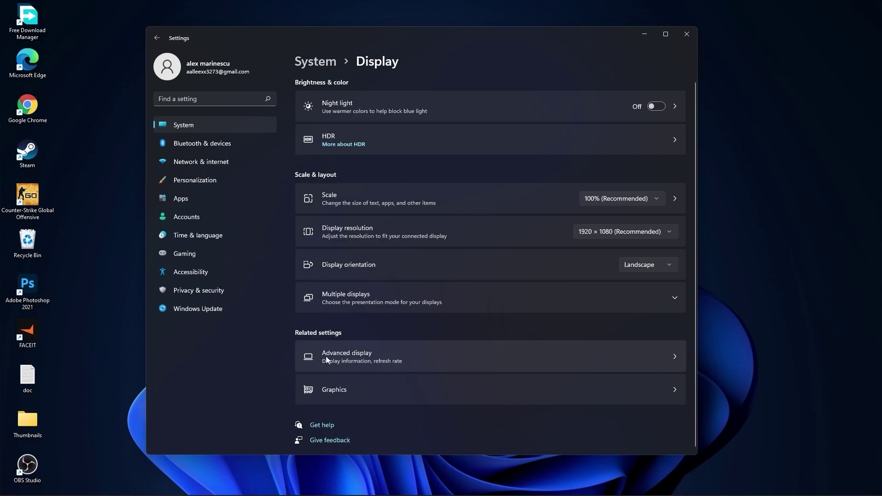
left_click(348, 357)
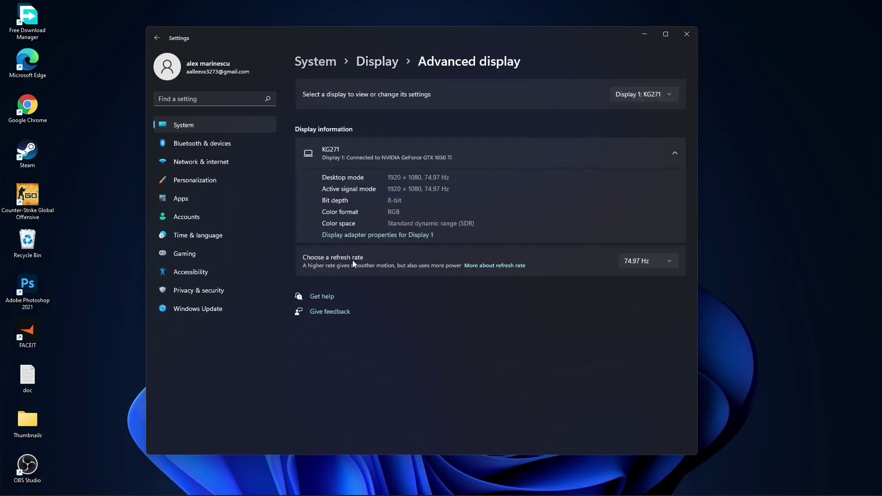
left_click(648, 261)
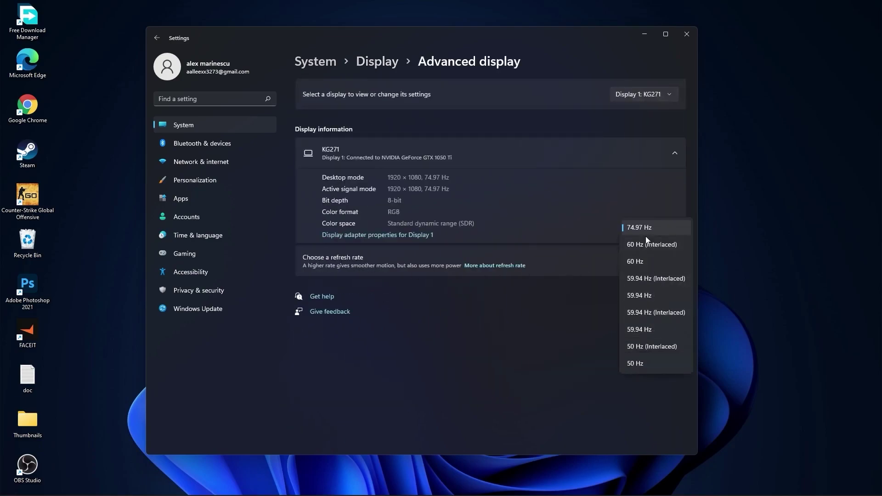
left_click(636, 227)
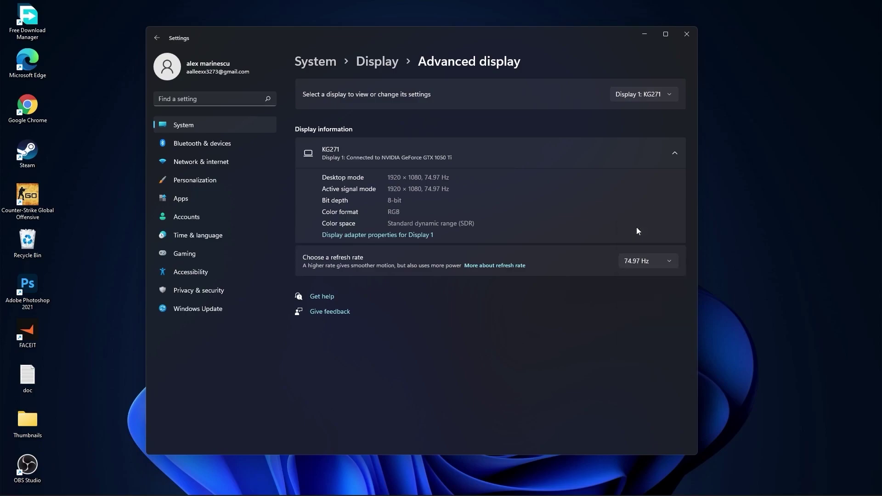
left_click(316, 62)
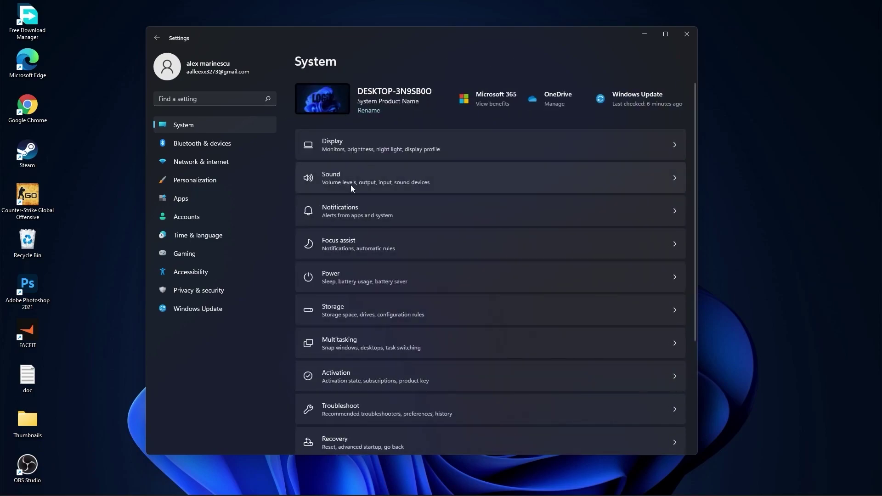
left_click(343, 211)
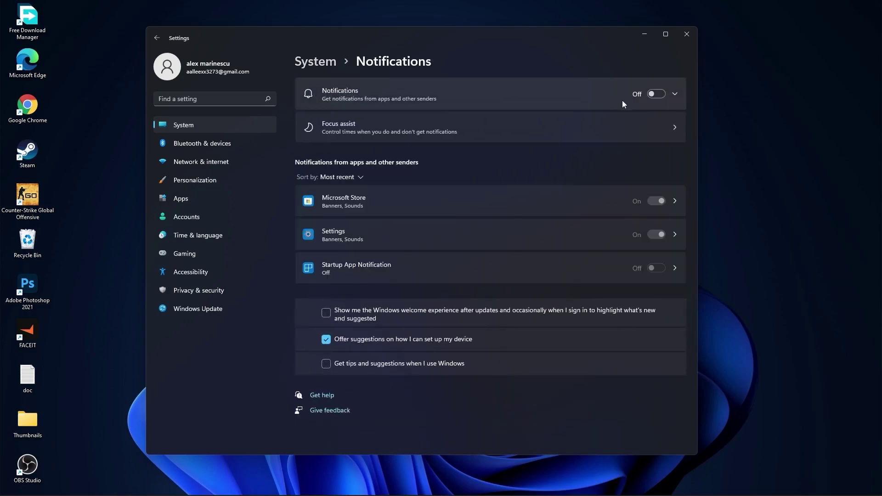
left_click(318, 65)
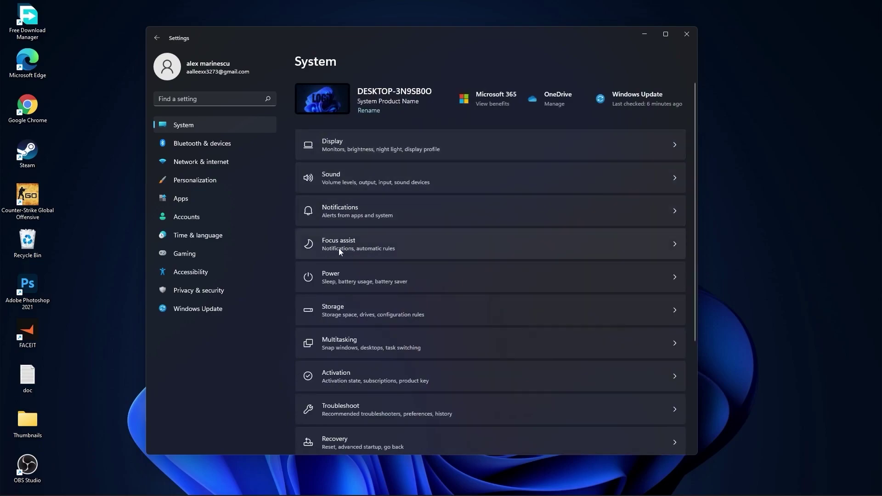
left_click(333, 242)
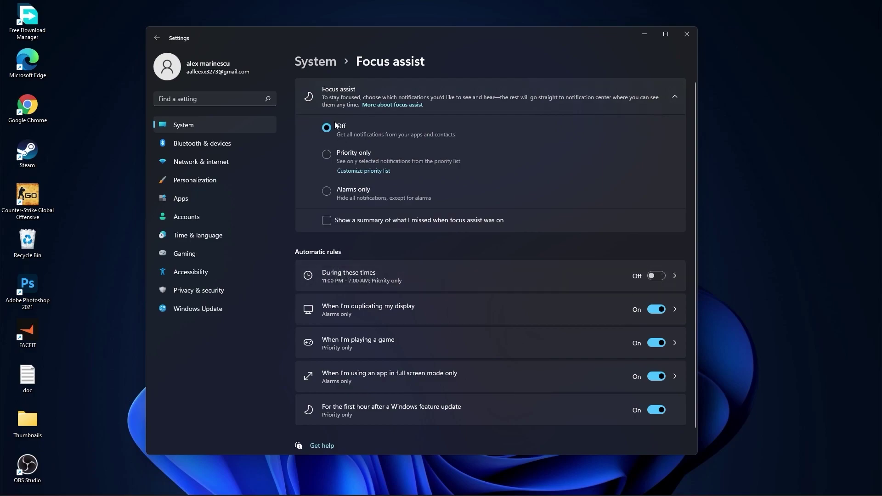
left_click(321, 63)
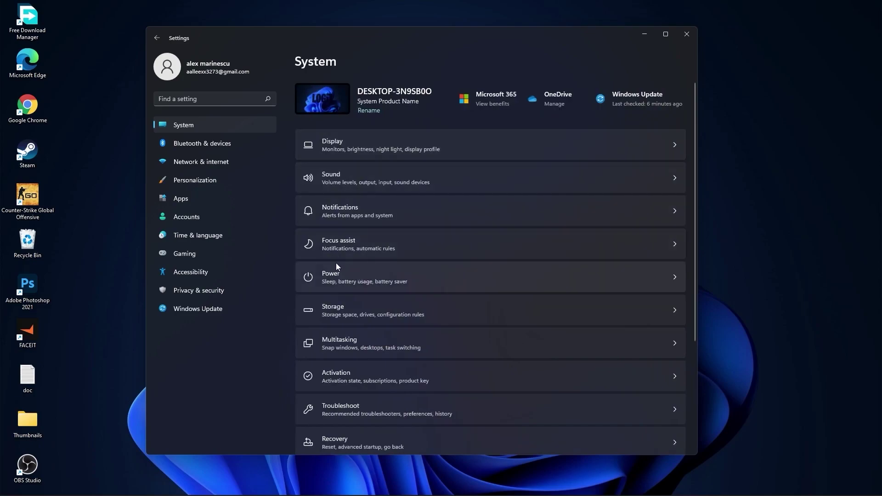
- Set the System > Power mode to Best performance
left_click(345, 272)
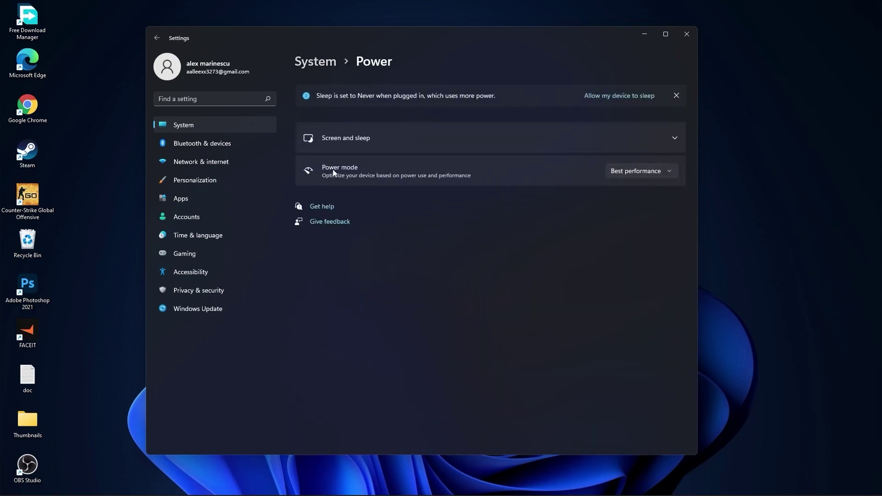
left_click(634, 173)
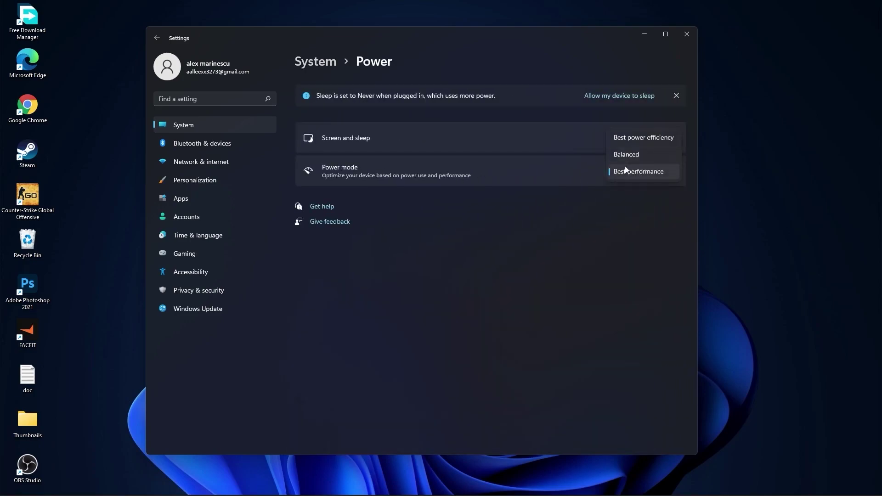
left_click(644, 177)
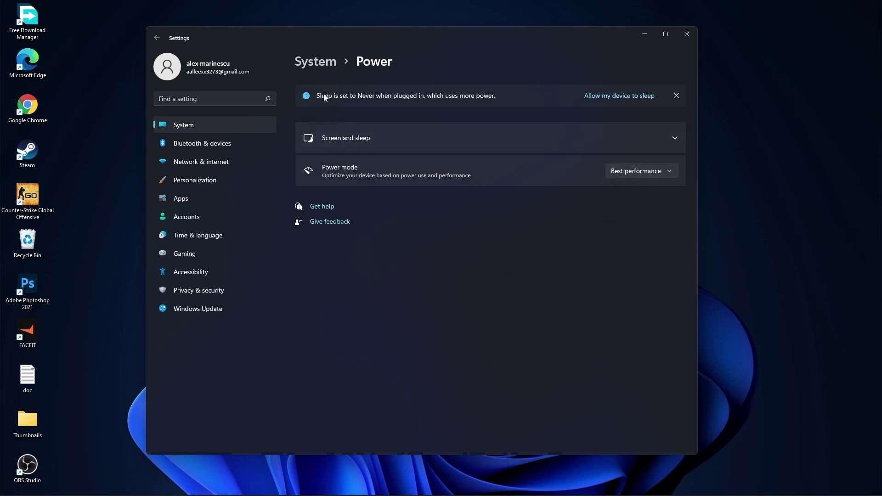
left_click(316, 62)
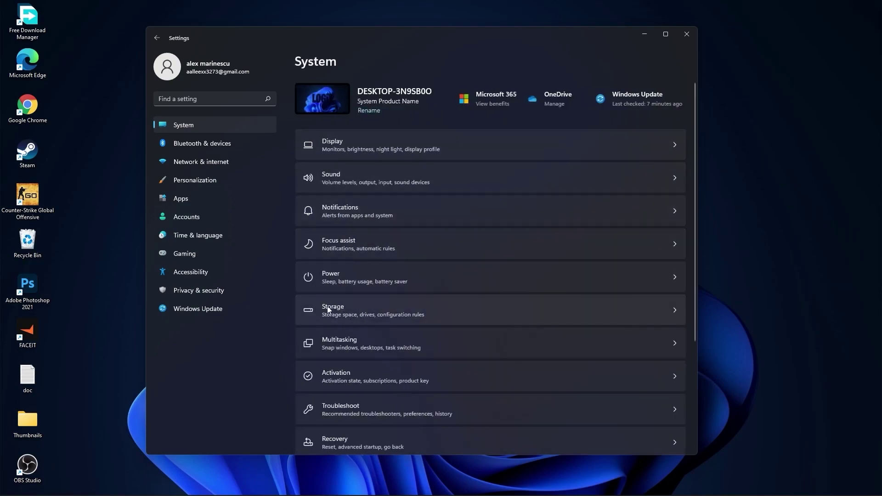
- Clean up 45.3 GB of Downloads and previous Windows installation files via Storage cleanup recommendations
left_click(340, 309)
scroll(354, 317, "down", 5)
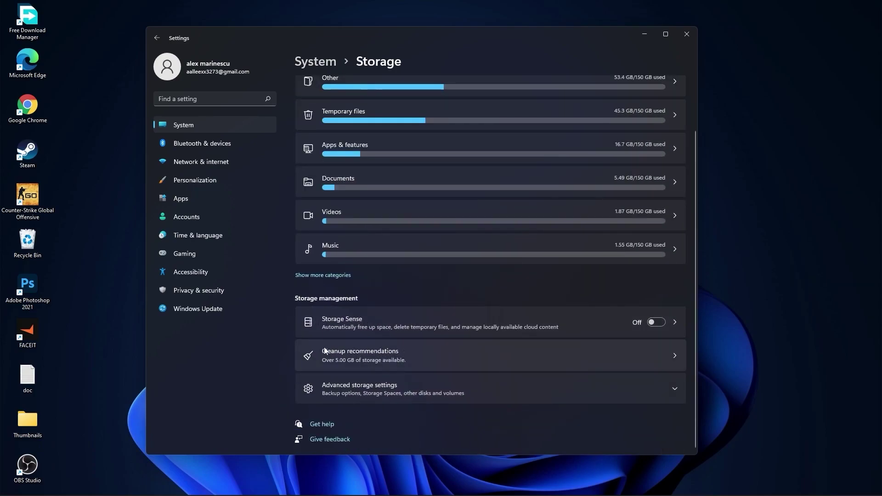
left_click(359, 352)
left_click(329, 131)
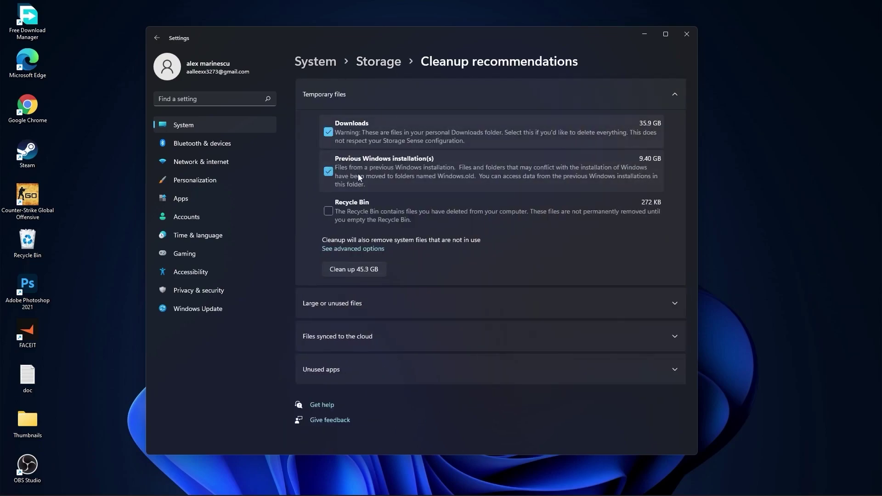
left_click(354, 270)
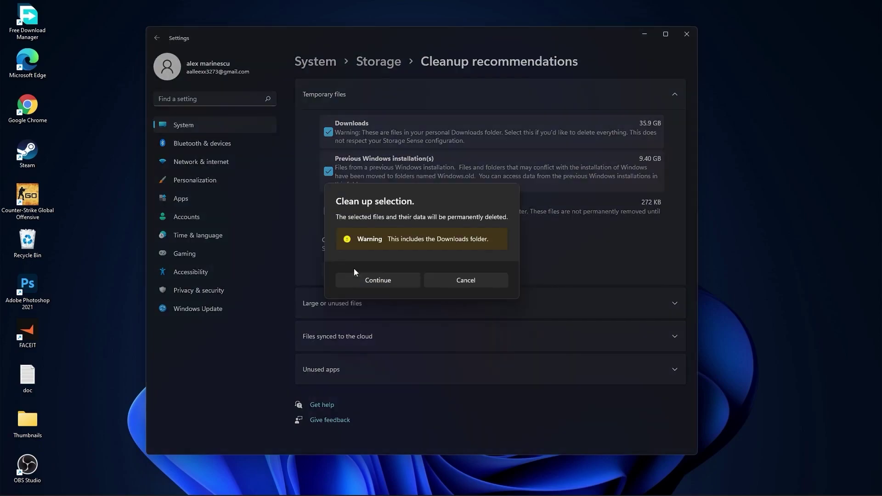
left_click(378, 280)
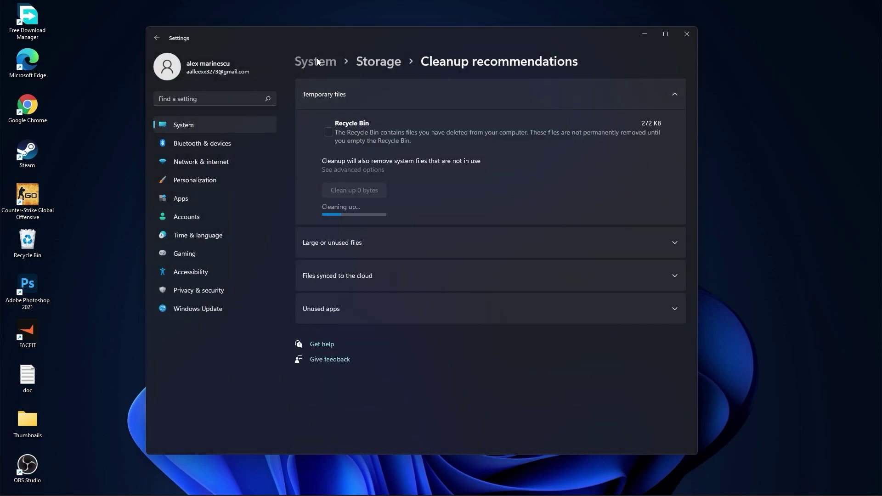
left_click(316, 60)
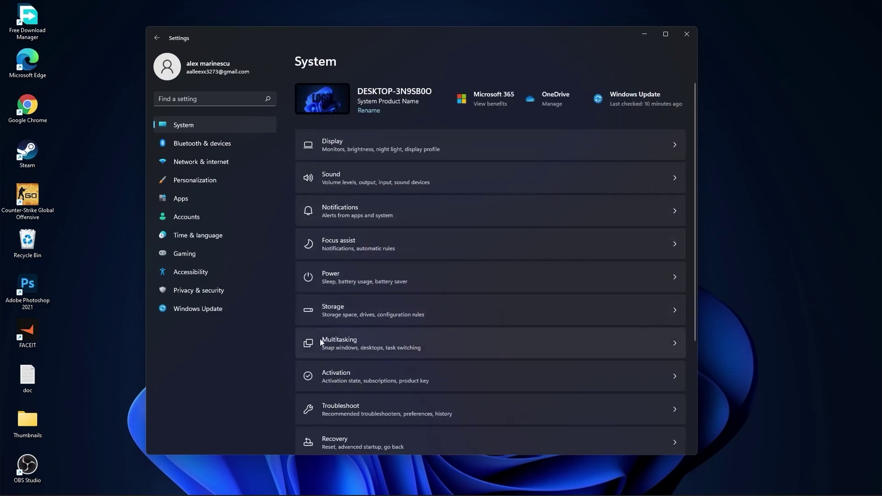
- Confirm the Multitasking snapping, Remote Desktop and Clipboard history toggles are all Off
left_click(352, 341)
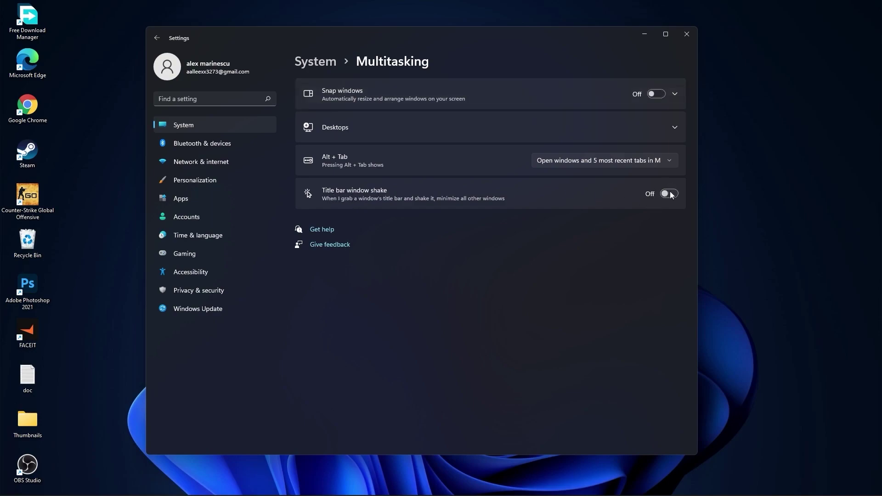
left_click(318, 68)
scroll(478, 312, "down", 3)
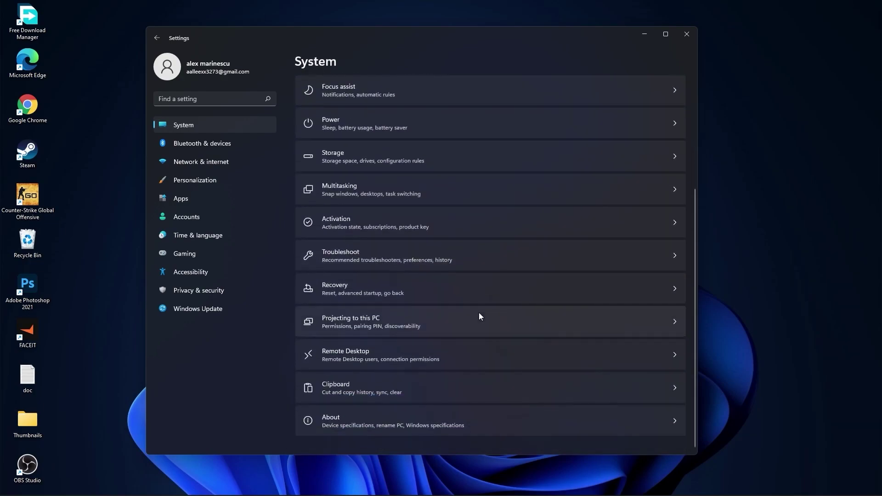
left_click(355, 348)
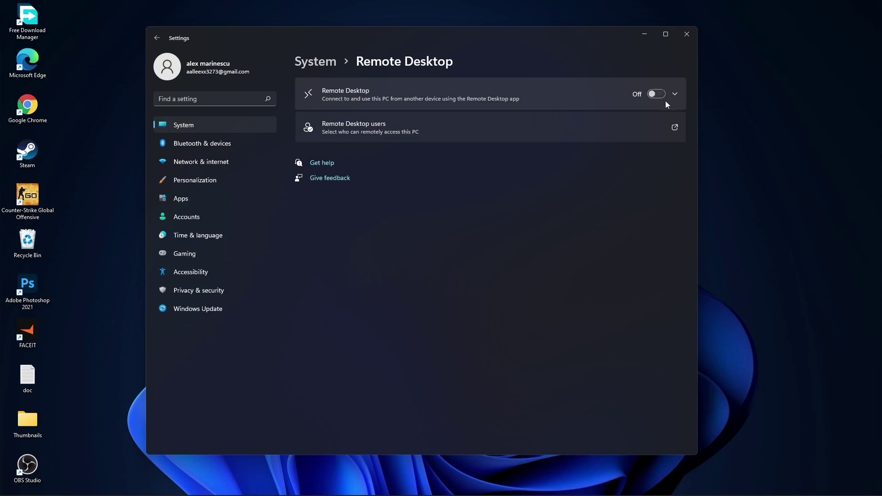
left_click(315, 61)
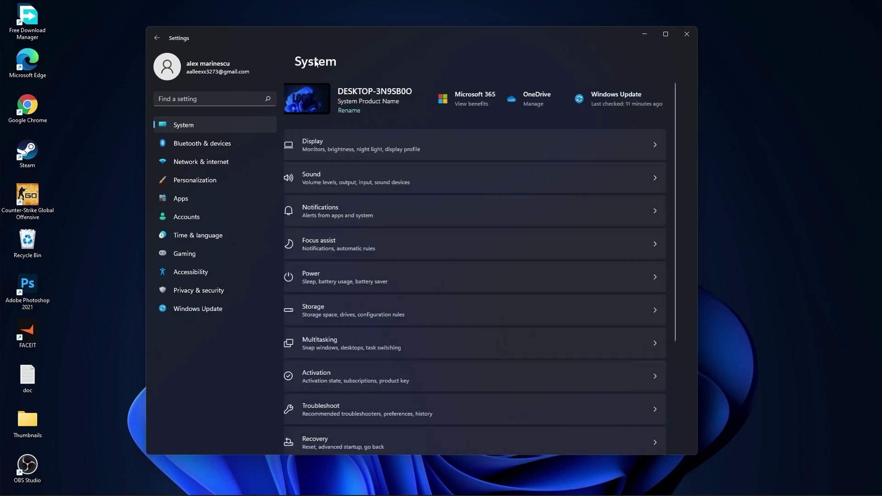
scroll(460, 294, "down", 3)
left_click(332, 384)
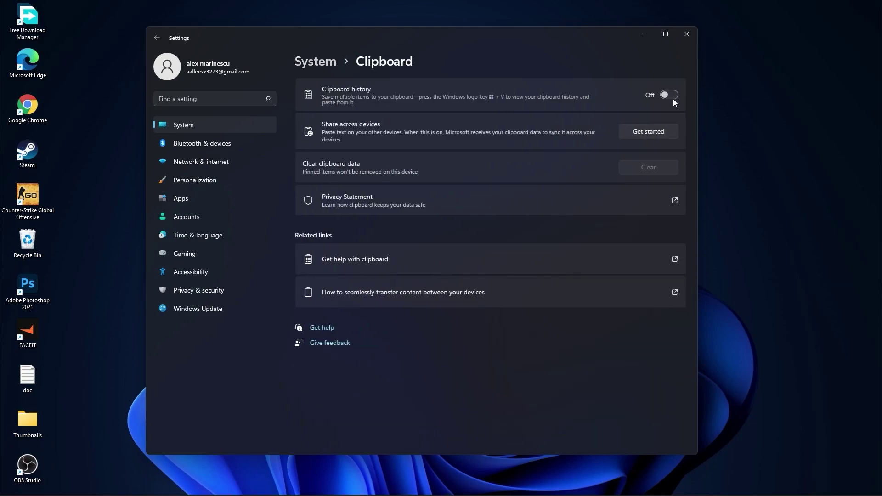
left_click(315, 61)
- Review the Personalization background type choices without changing anything
left_click(207, 184)
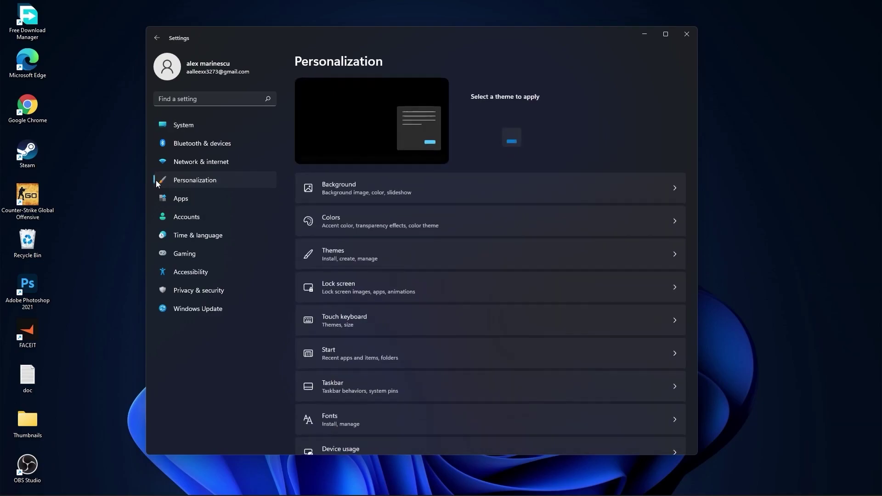
left_click(347, 201)
left_click(636, 189)
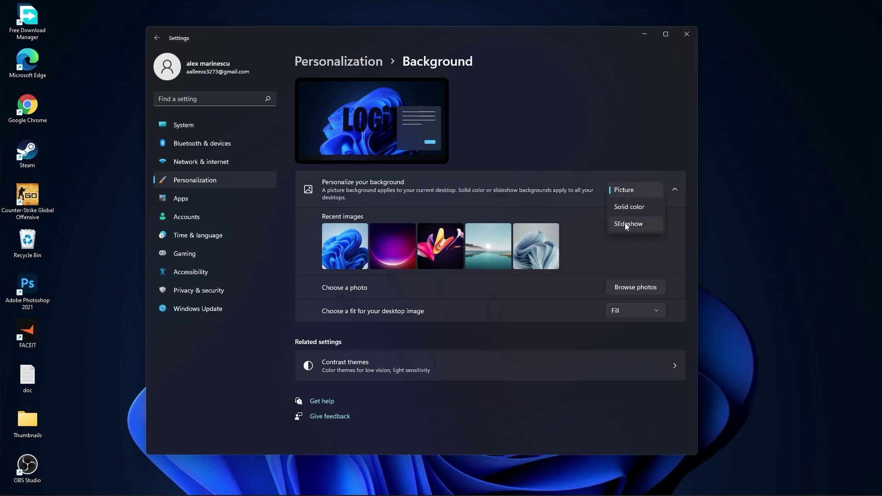
left_click(641, 239)
- Browse the installed apps list and dismiss the Adobe Photoshop 2021 options without uninstalling
left_click(177, 198)
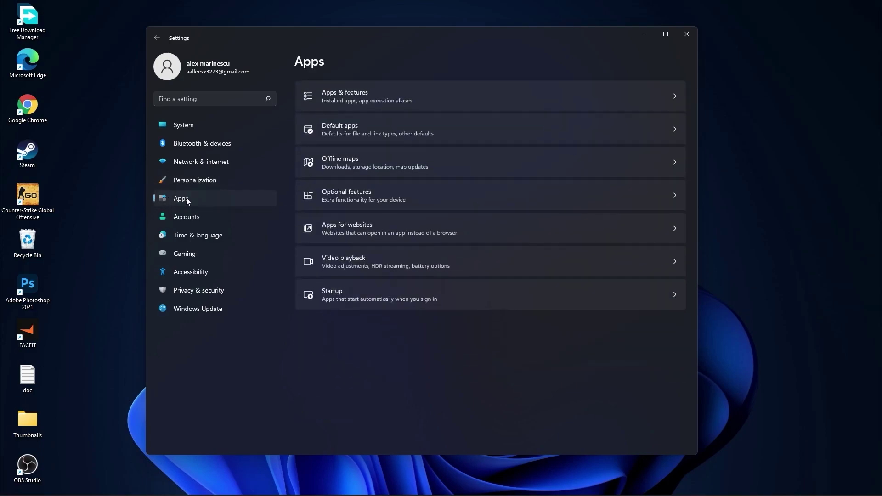
left_click(341, 94)
scroll(510, 314, "down", 4)
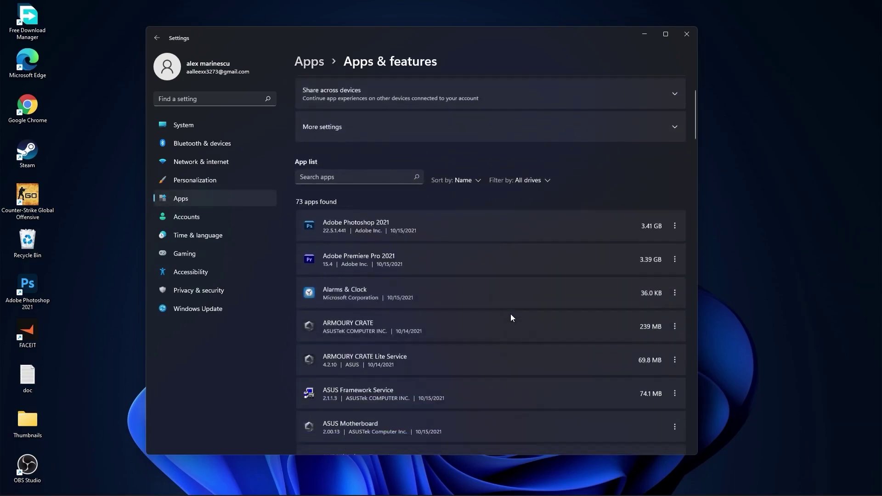
scroll(509, 322, "up", 4)
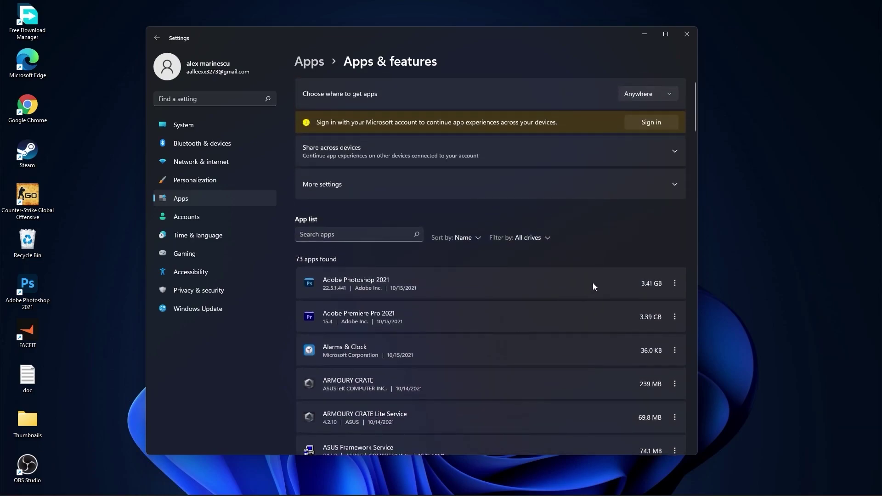
left_click(672, 283)
key("Escape")
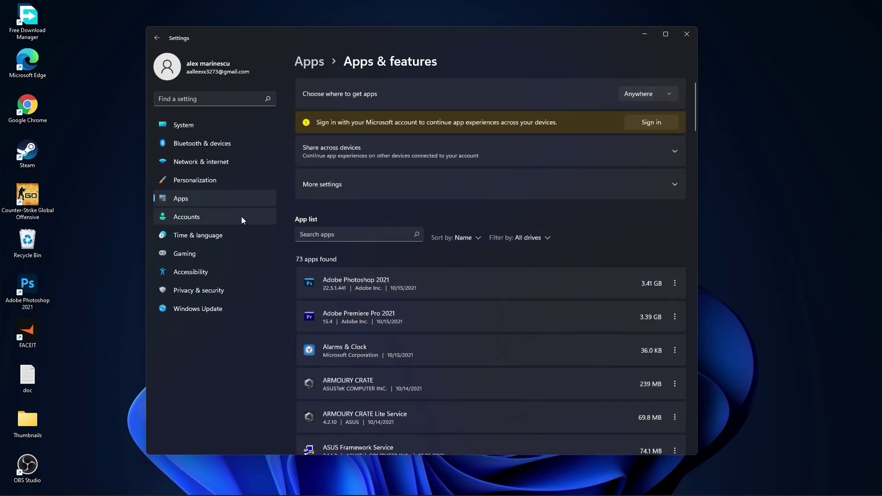
left_click(186, 257)
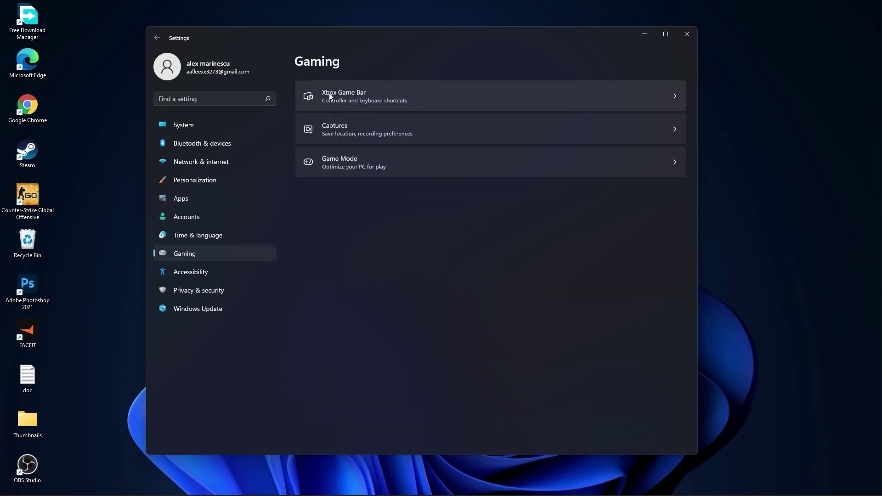
- Turn off the Game Bar controller button, background recording, audio capture and mouse cursor capture
left_click(373, 94)
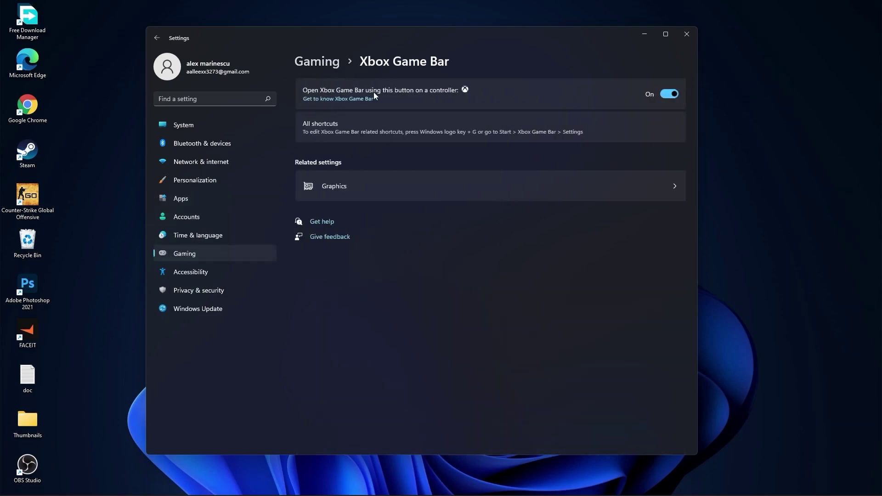
left_click(669, 94)
left_click(316, 61)
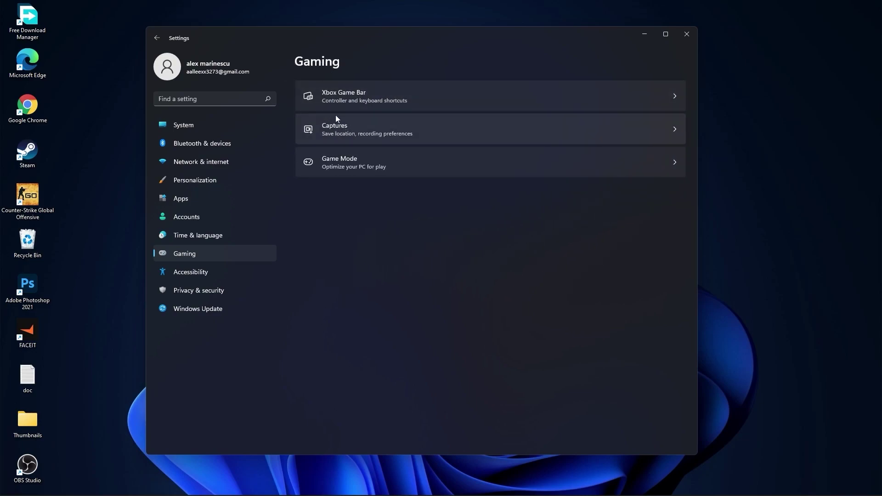
left_click(346, 128)
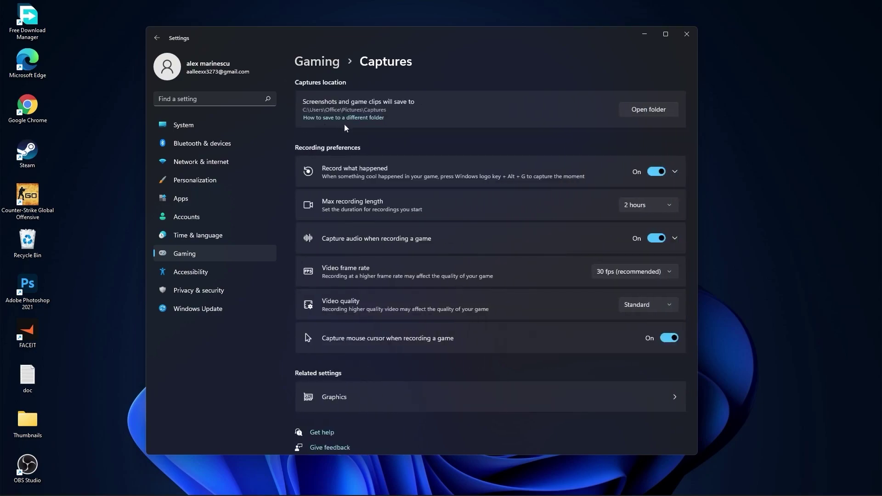
left_click(659, 171)
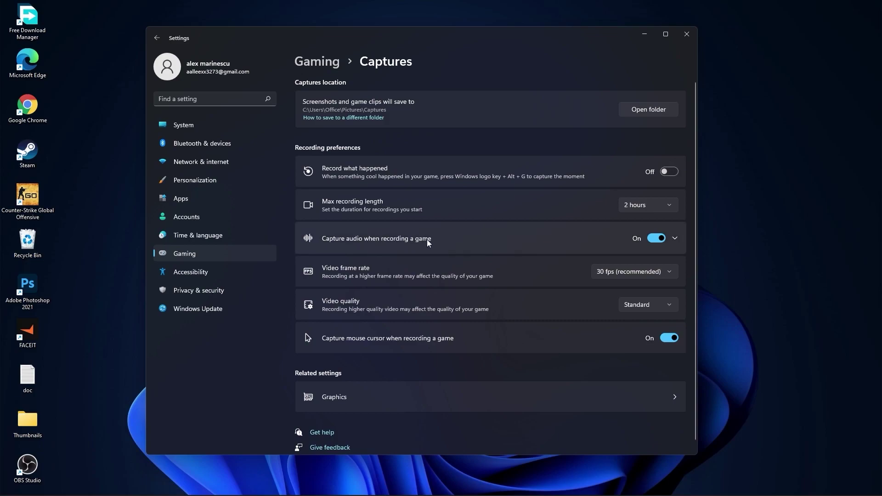
left_click(666, 238)
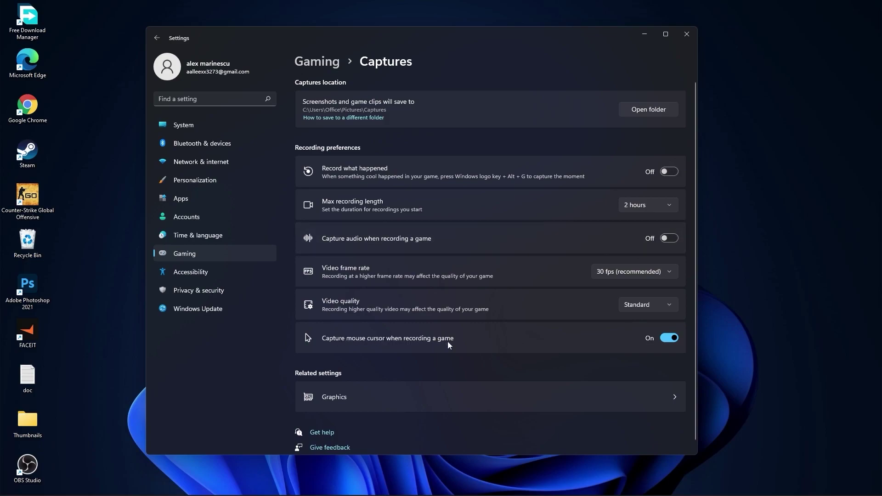
left_click(669, 338)
left_click(316, 62)
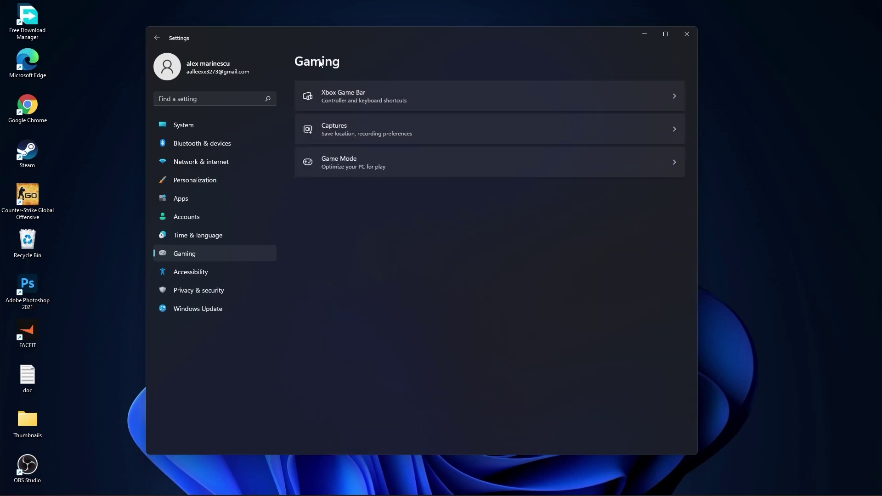
- Confirm Game Mode is On, then go to Privacy & security
left_click(354, 162)
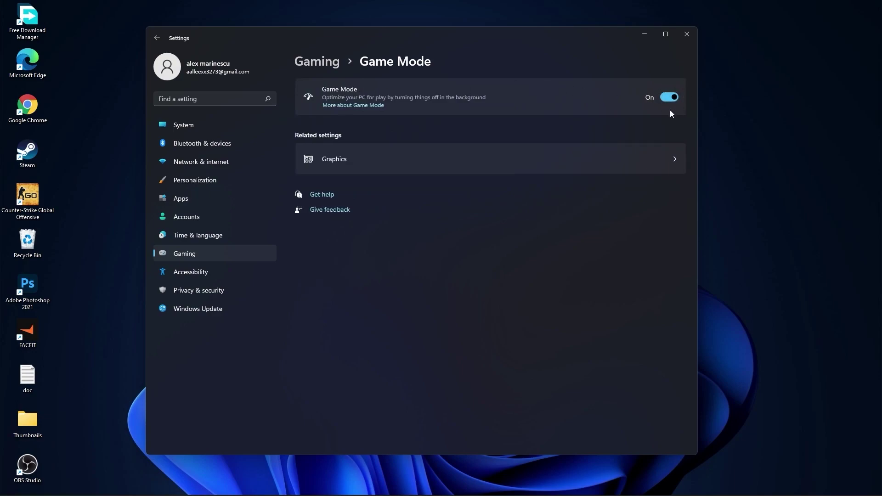
key("alt+Left")
left_click(198, 291)
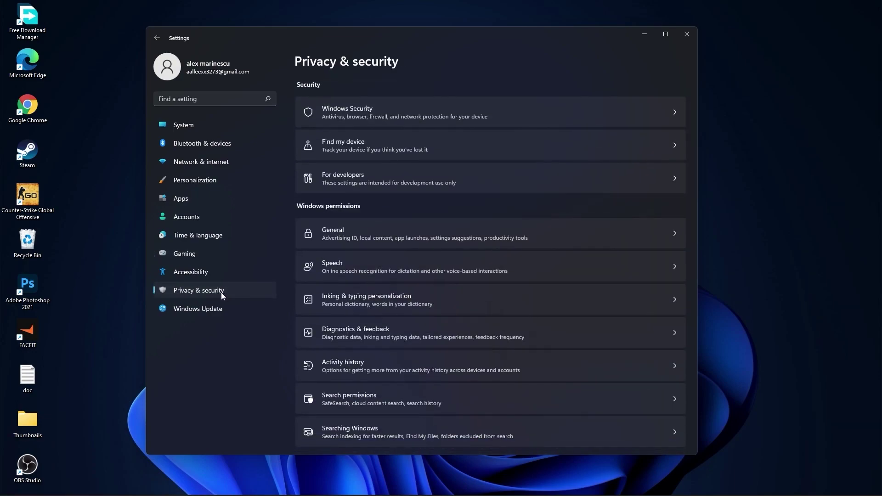
- Review the General, Speech and Inking & typing privacy pages
left_click(354, 233)
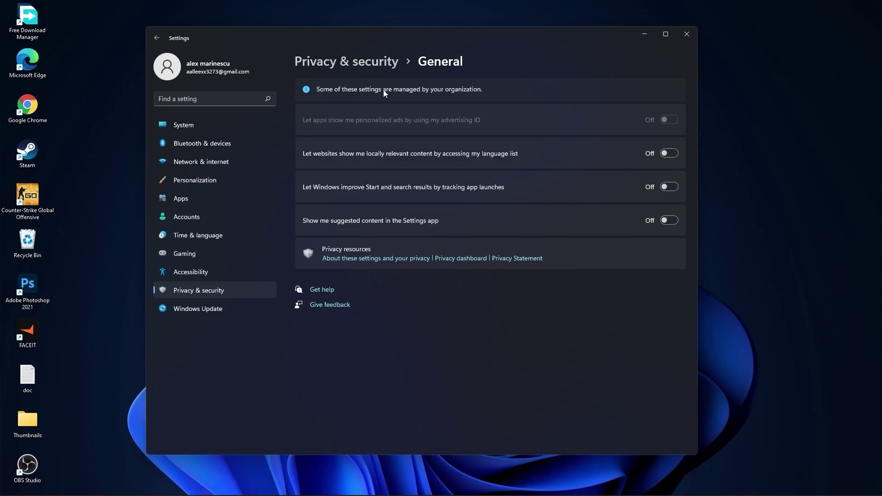
left_click(365, 65)
left_click(355, 265)
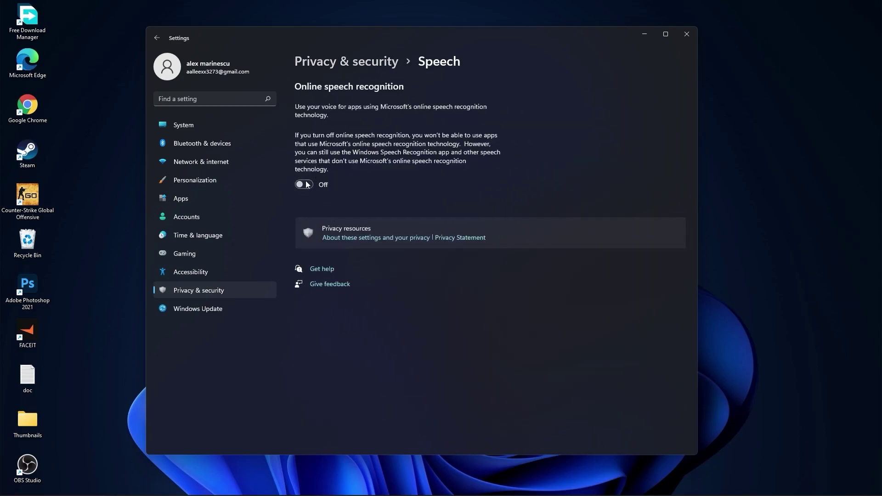
left_click(355, 63)
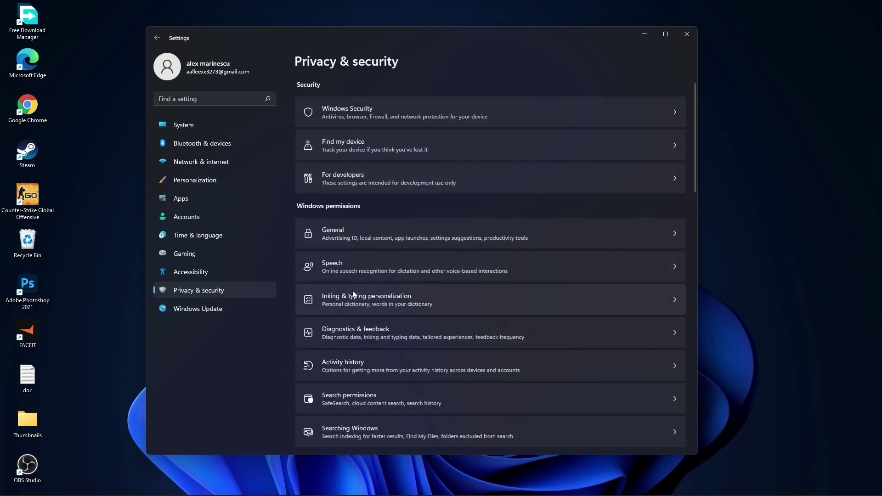
left_click(400, 300)
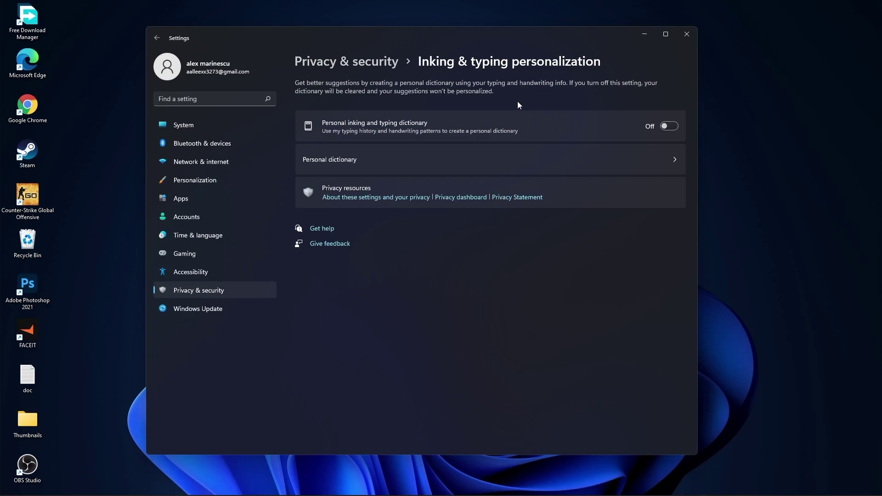
left_click(346, 61)
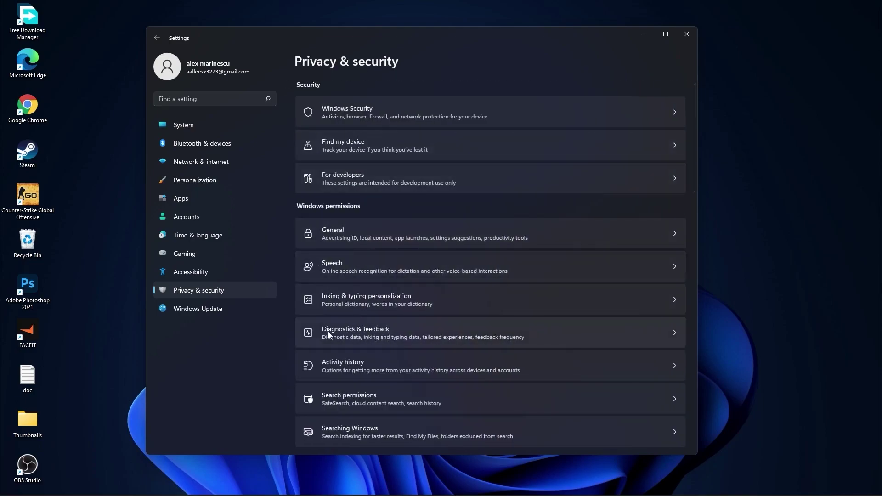
- Review the Diagnostics & feedback, Activity history and Searching Windows privacy pages
left_click(373, 335)
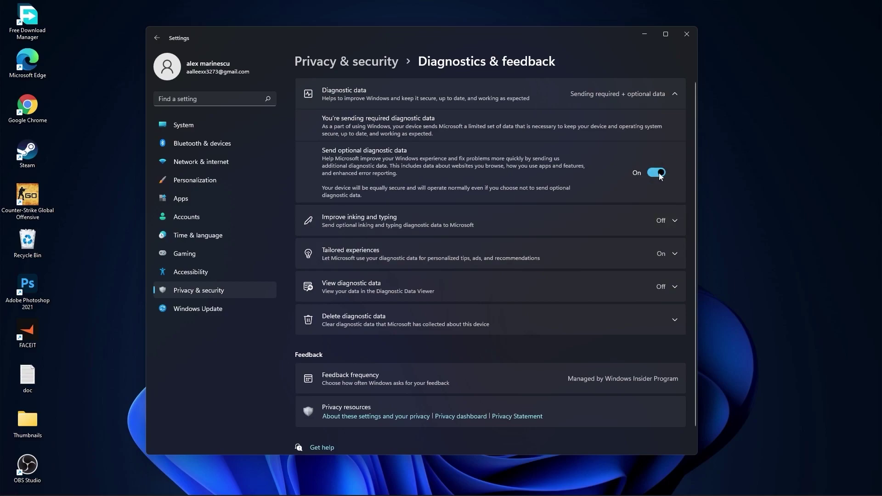
left_click(361, 61)
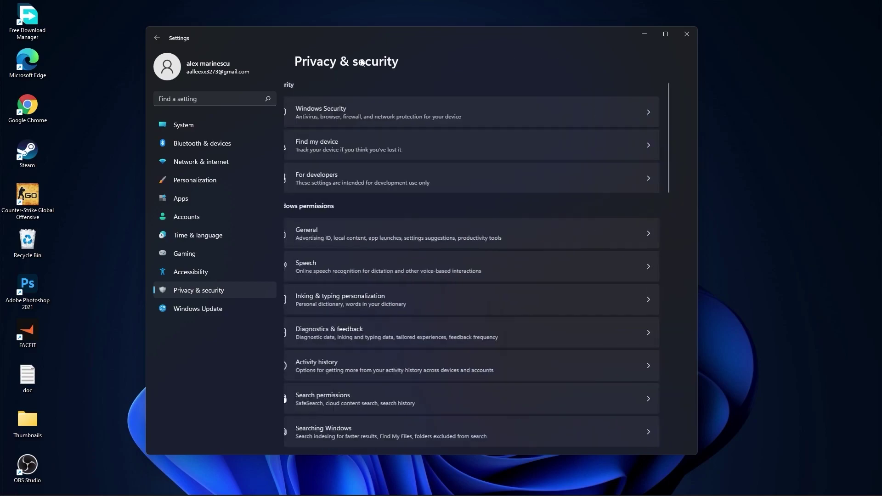
left_click(352, 365)
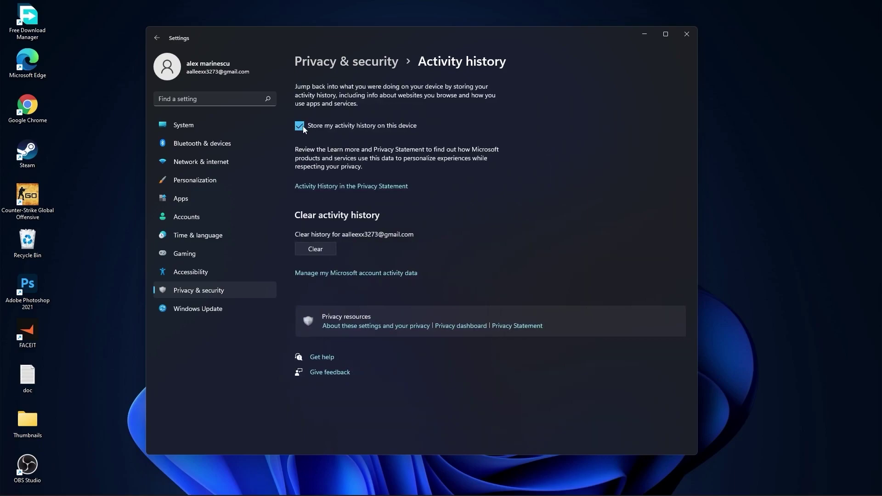
left_click(344, 58)
scroll(439, 243, "down", 3)
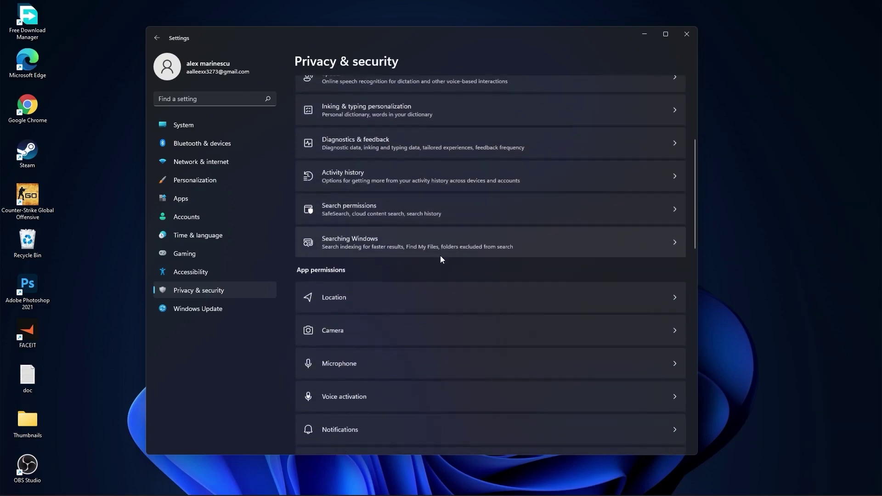
left_click(368, 203)
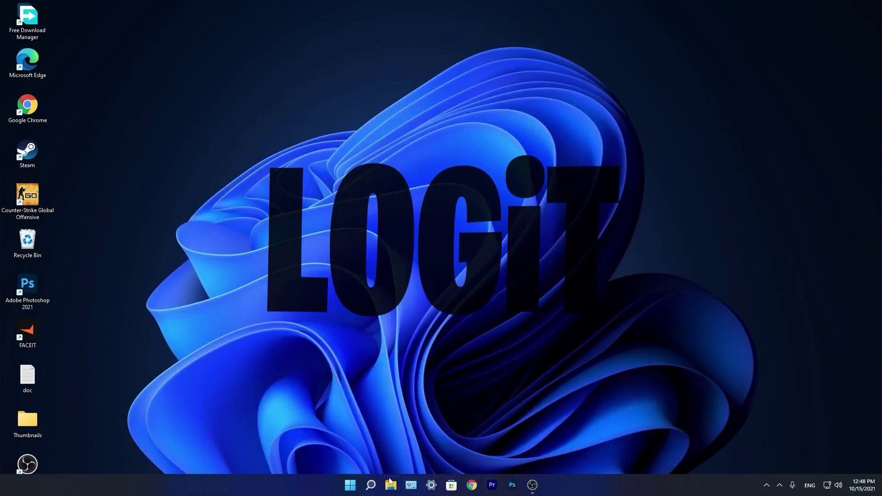
- Disable CCXProcess in Task Manager's Startup list, found via a 'task' search
left_click(371, 486)
type("task")
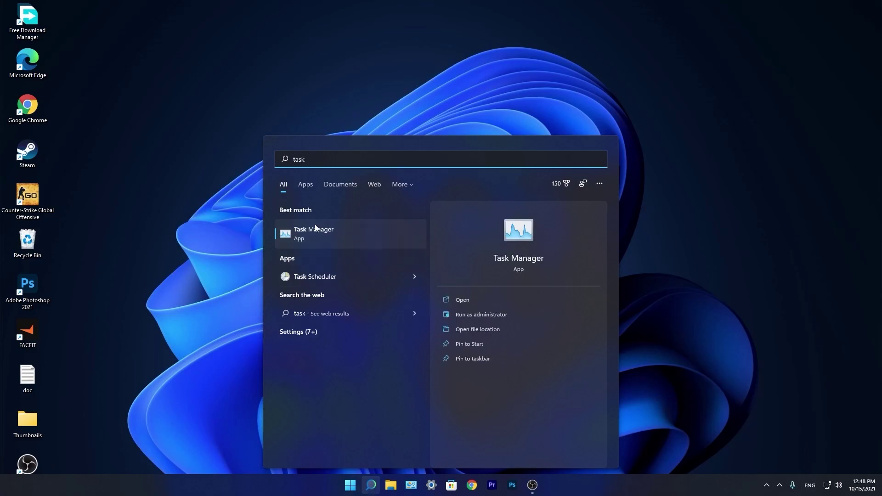
left_click(322, 233)
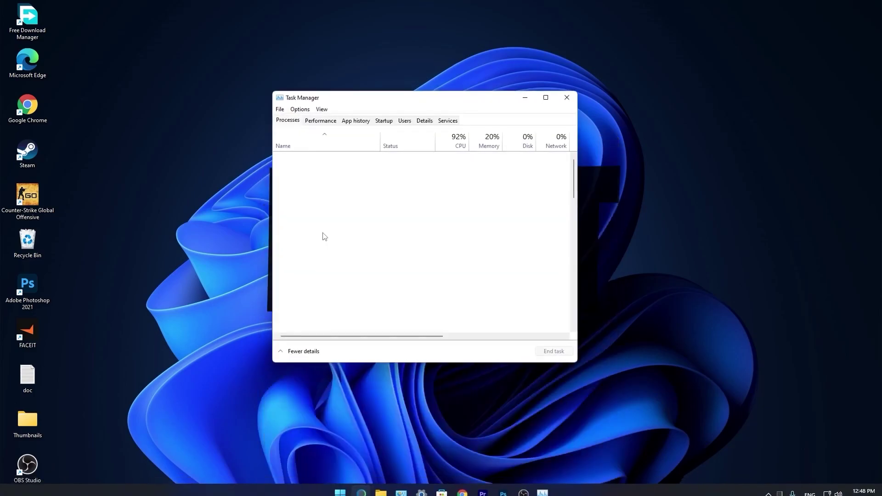
left_click(390, 123)
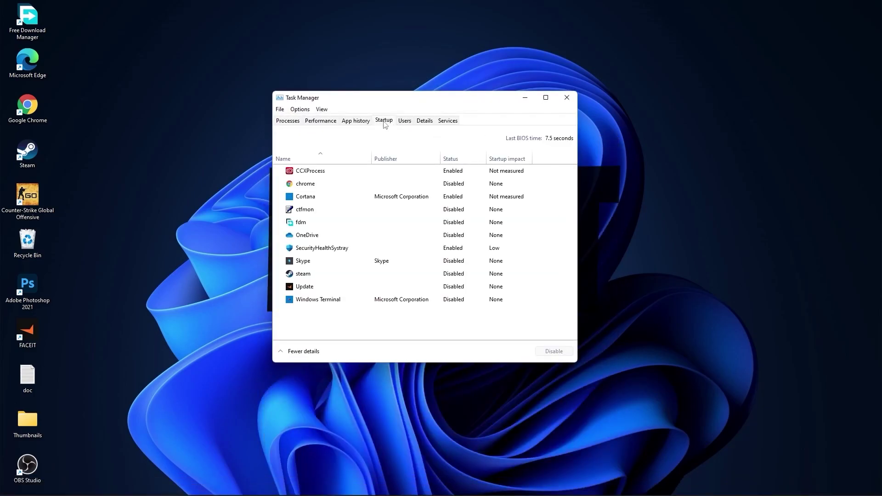
right_click(452, 171)
left_click(451, 172)
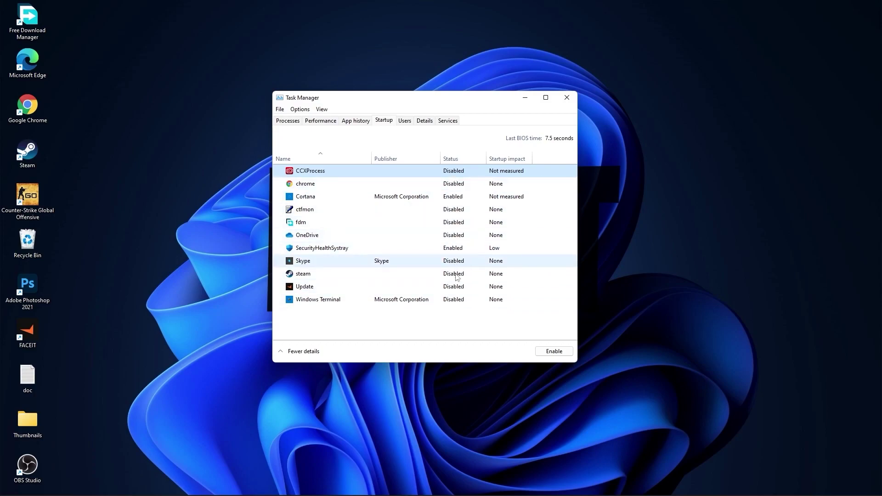
- Close Task Manager and launch Defragment and Optimize Drives via an 'optimi' search
left_click(566, 99)
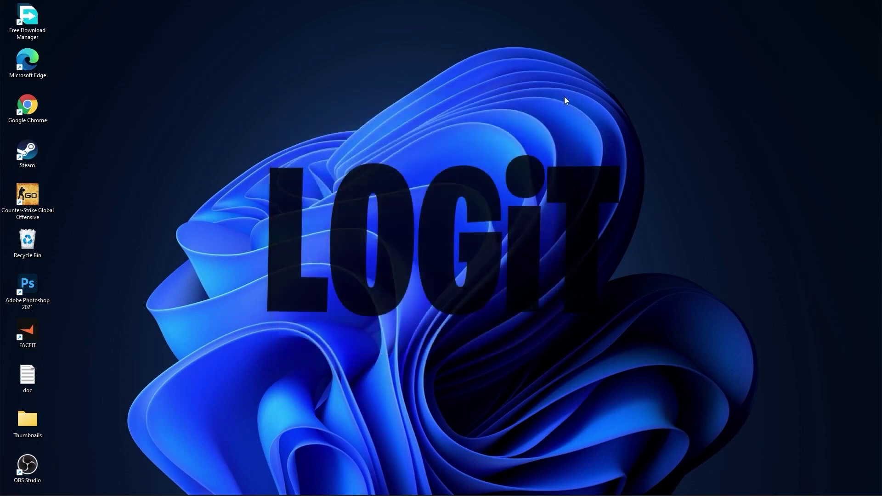
left_click(371, 488)
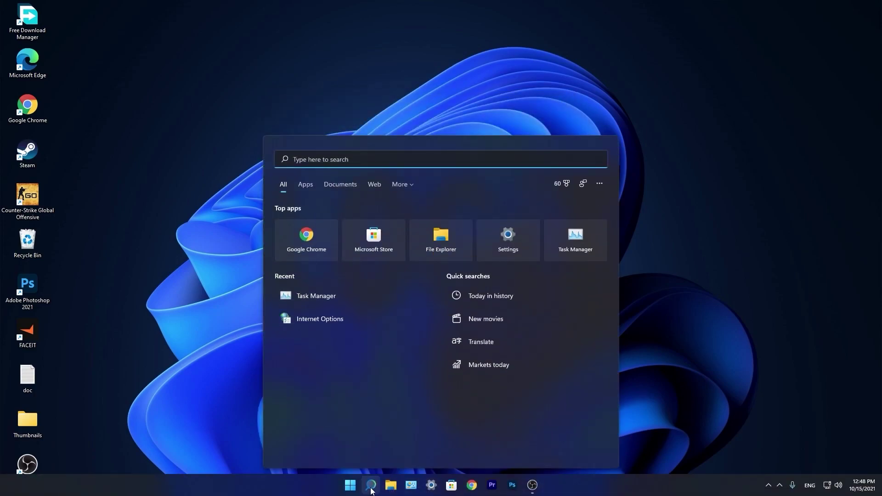
type("optimi")
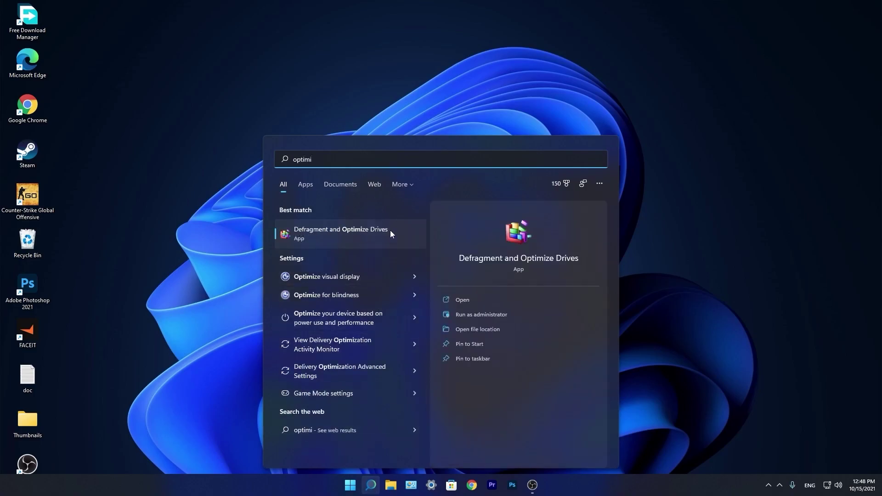
left_click(352, 230)
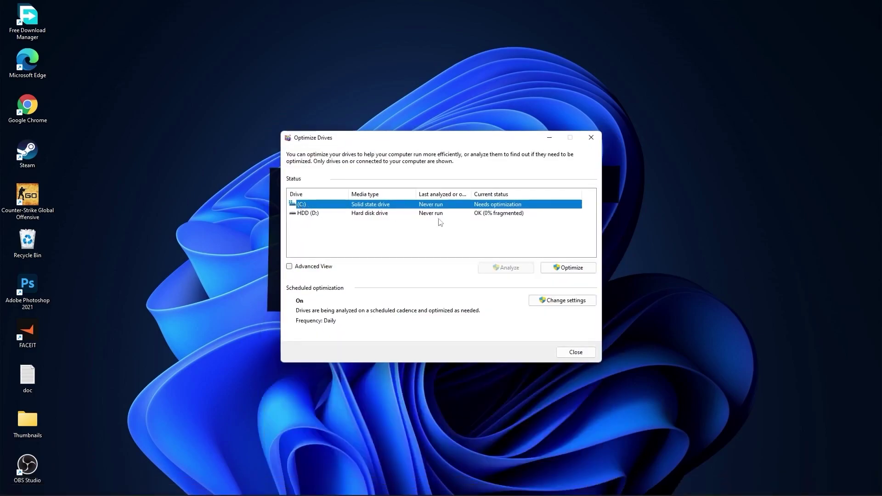
- Retrim the C: solid state drive, then analyze and optimize HDD (D:)
left_click(566, 270)
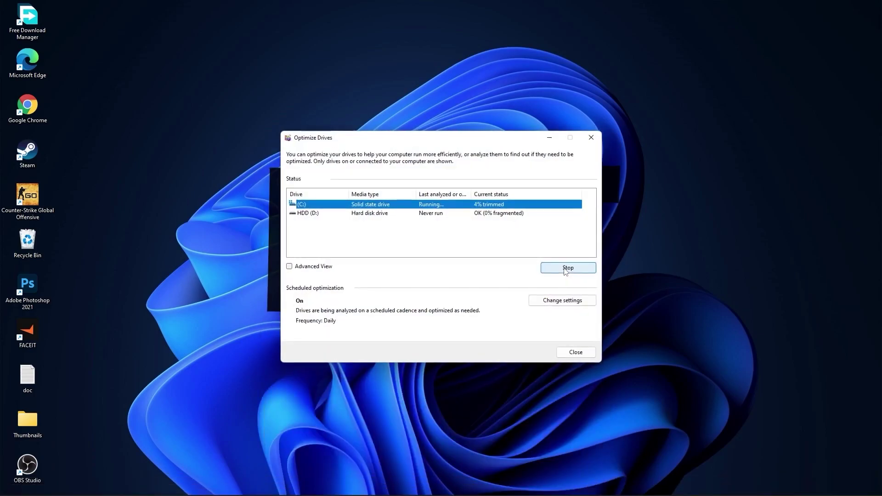
left_click(294, 214)
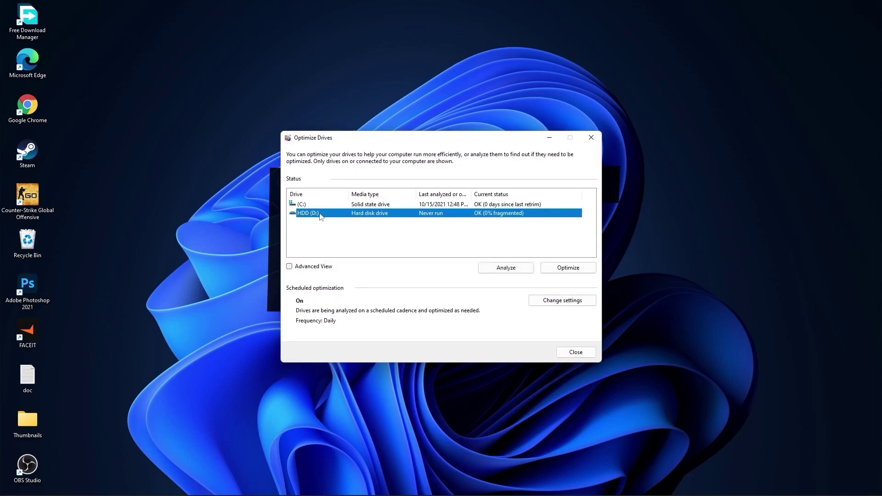
left_click(505, 268)
left_click(577, 267)
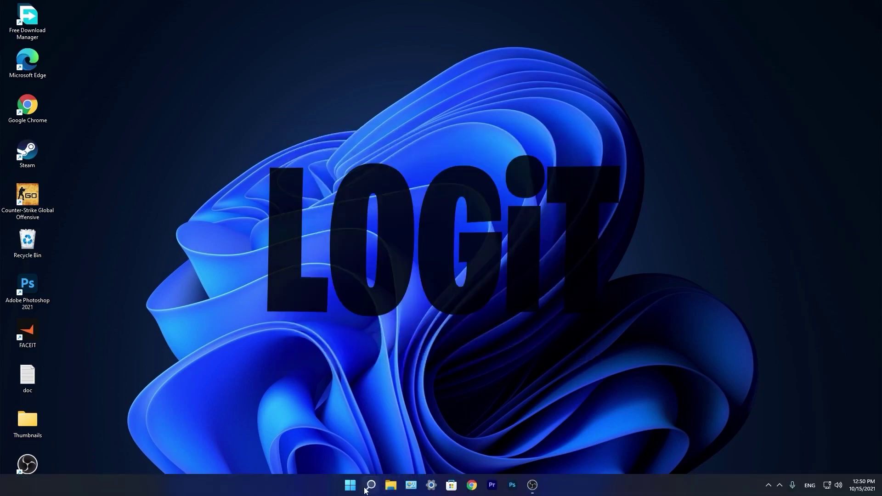
left_click(371, 485)
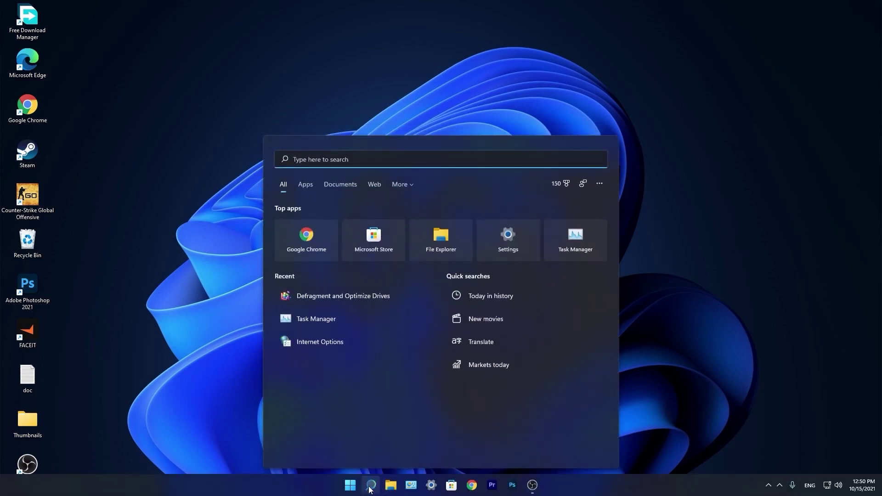
- Open the Windows Temp folder with 'temp' from Run, grant access, and select all its files for deletion
type("run")
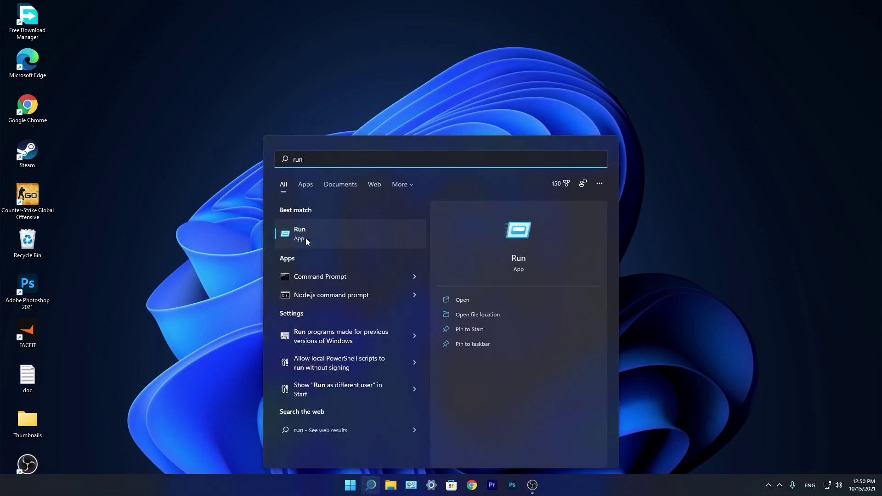
left_click(318, 234)
type("te")
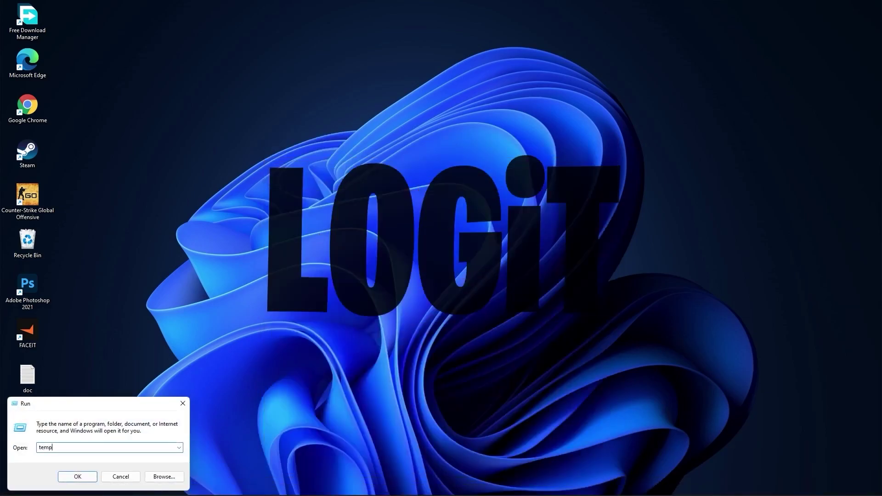
type("mp")
left_click(81, 473)
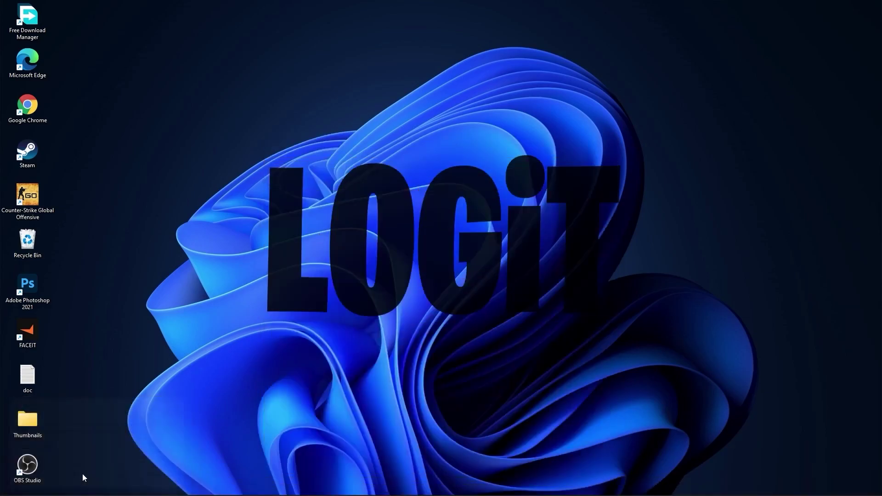
left_click(457, 266)
left_click_drag(528, 334, 332, 191)
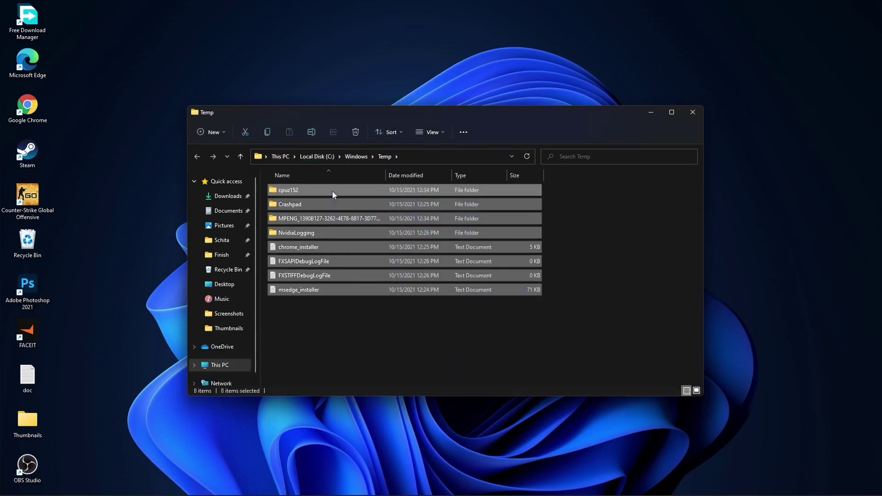
right_click(332, 191)
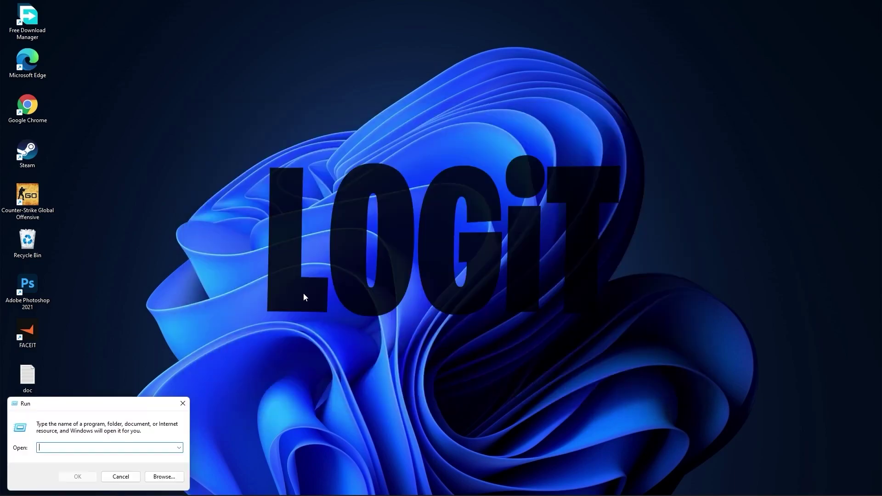
- Delete every file in the user temp folder opened with '%temp%'
type("%temp%")
left_click(81, 473)
left_click_drag(493, 340, 347, 193)
right_click(347, 193)
left_click(415, 203)
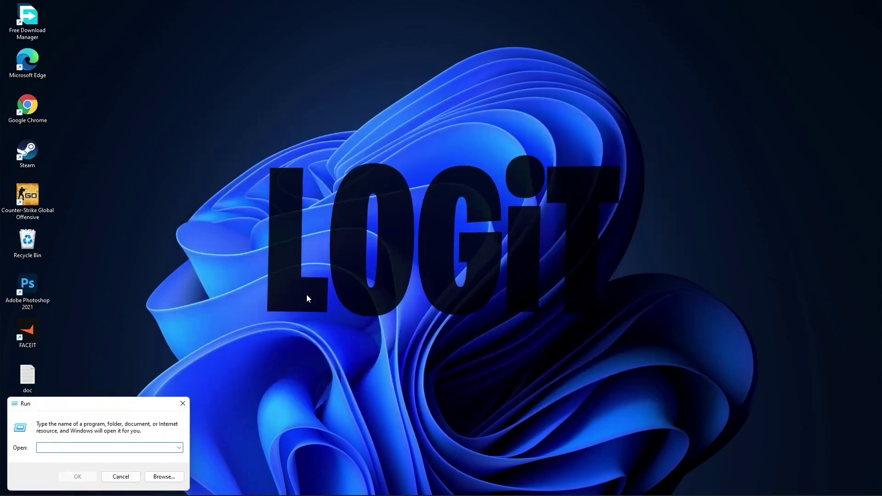
- Grant access to the Prefetch folder and delete all 139 prefetch files
type("prefetch")
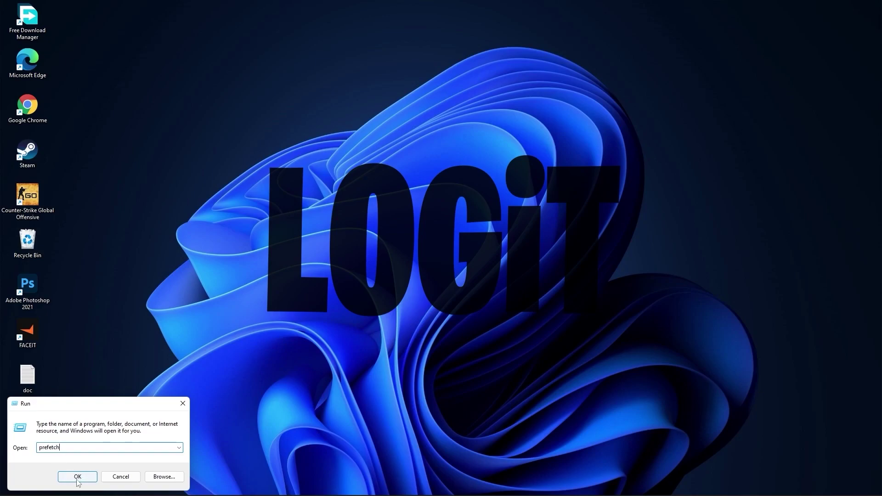
left_click(78, 477)
left_click(452, 263)
left_click_drag(565, 187, 445, 374)
right_click(442, 222)
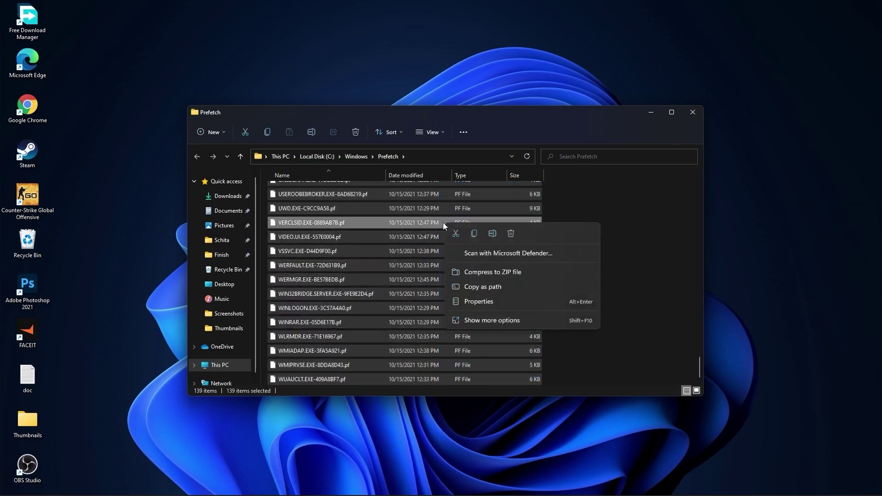
left_click(510, 233)
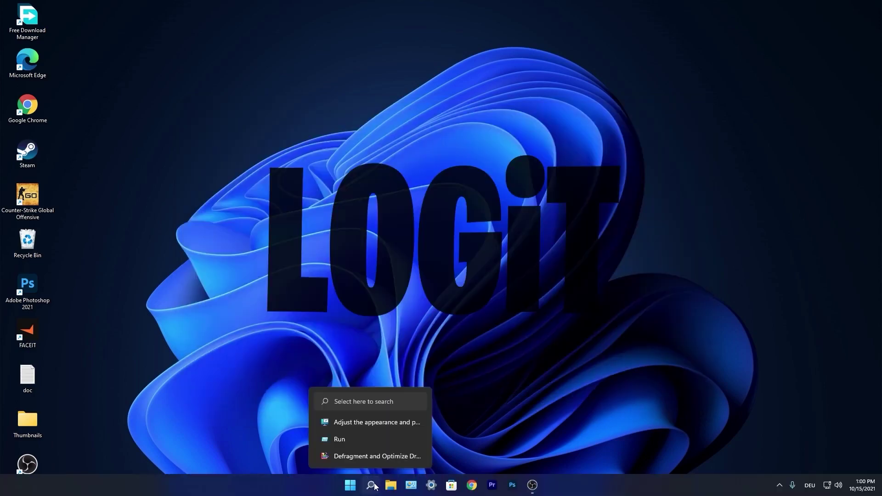
- Set visual effects to Best performance, then Custom with only smooth font edges and thumbnails, and apply
left_click(373, 486)
type("perfo")
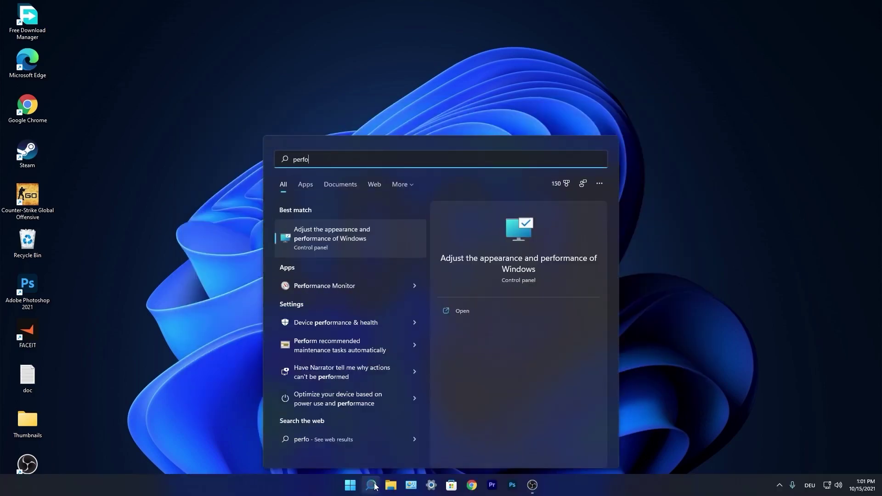
type("rmance")
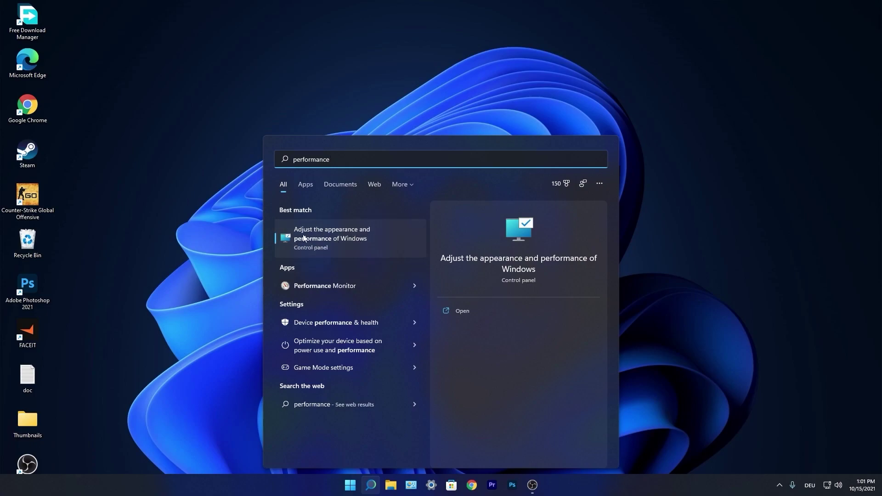
left_click(336, 240)
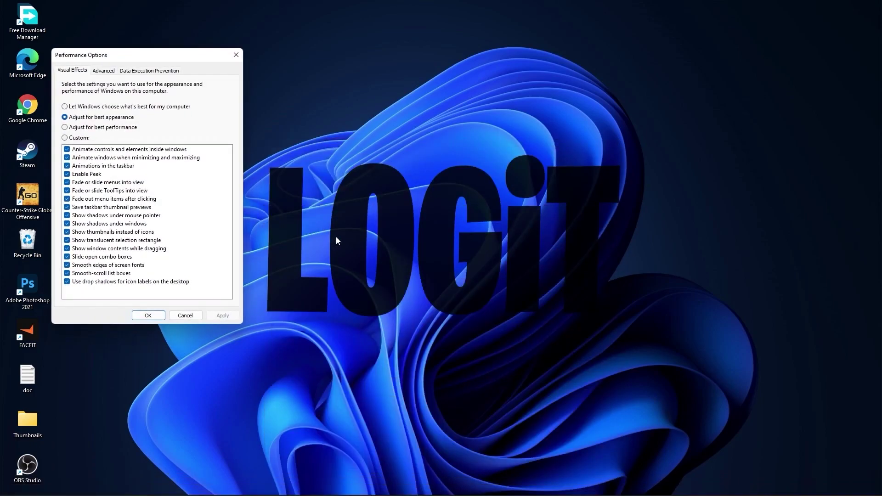
left_click_drag(137, 58, 429, 116)
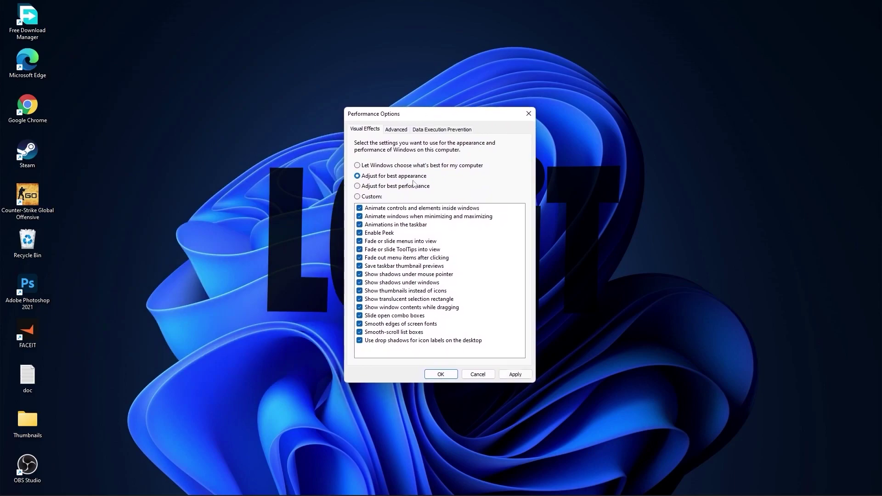
left_click(357, 186)
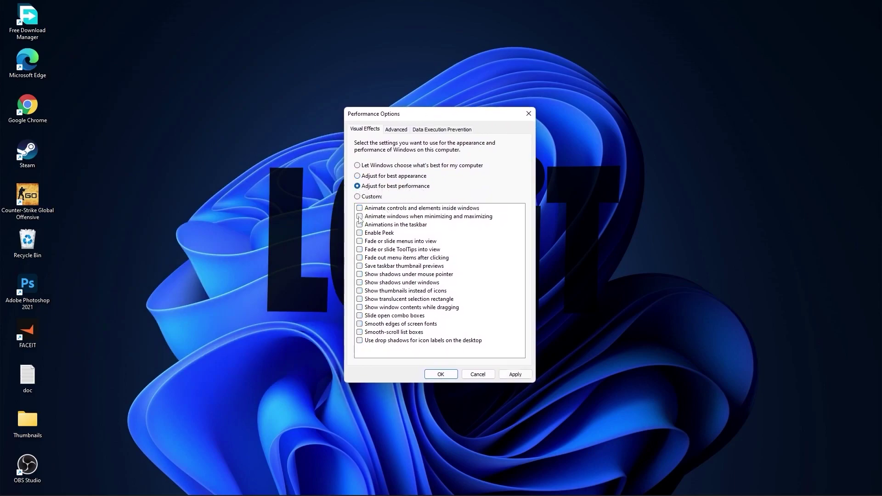
left_click(358, 197)
left_click(360, 324)
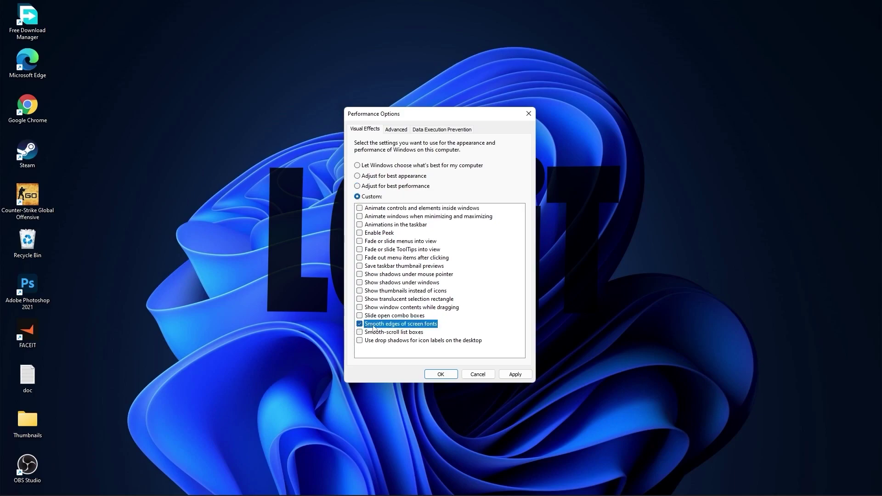
left_click(359, 291)
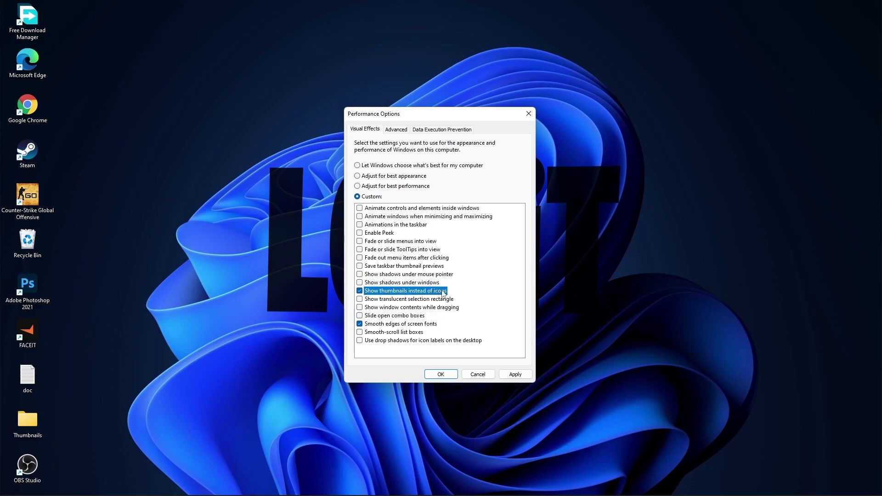
left_click(514, 374)
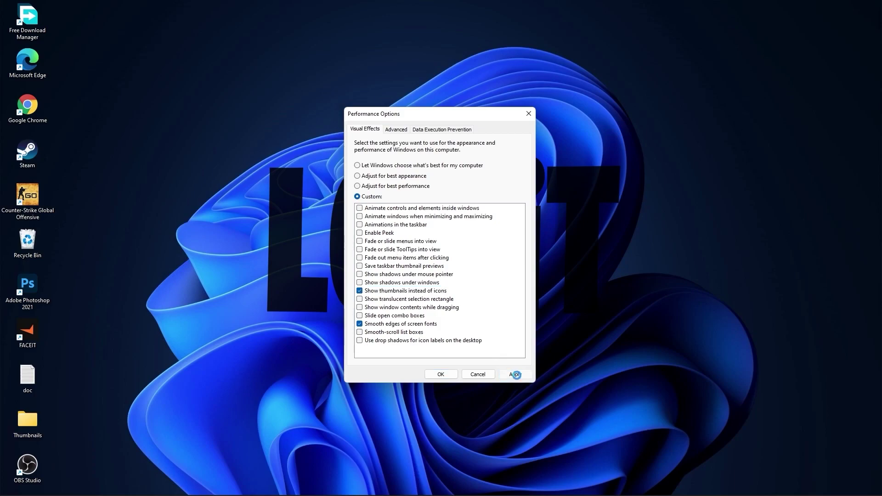
left_click(442, 375)
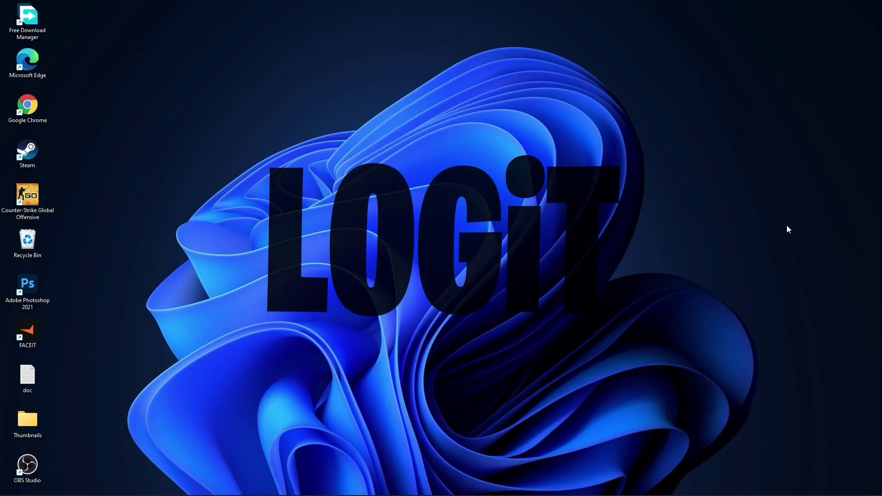
- Find the NVIDIA driver for GeForce 10 Series GTX 1050 Ti and start the Game Ready Driver download
left_click(471, 491)
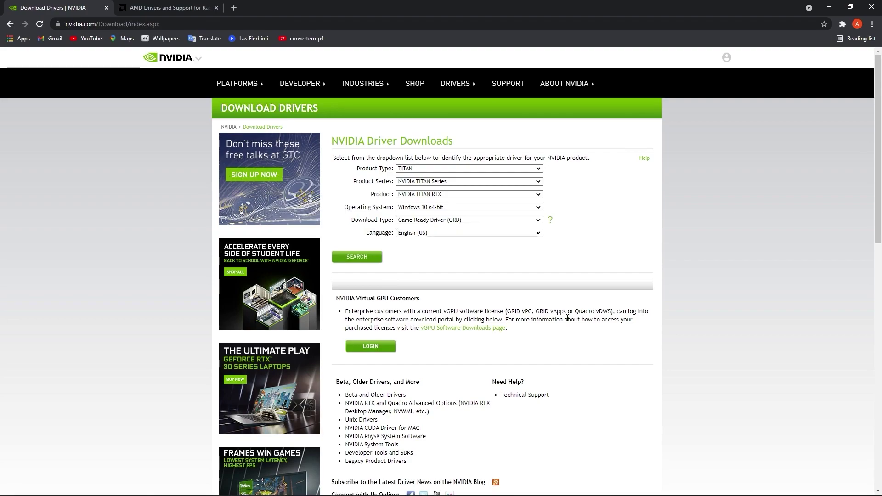
left_click(468, 169)
left_click(459, 175)
left_click(469, 182)
left_click(441, 269)
left_click(435, 195)
left_click(437, 242)
left_click(349, 257)
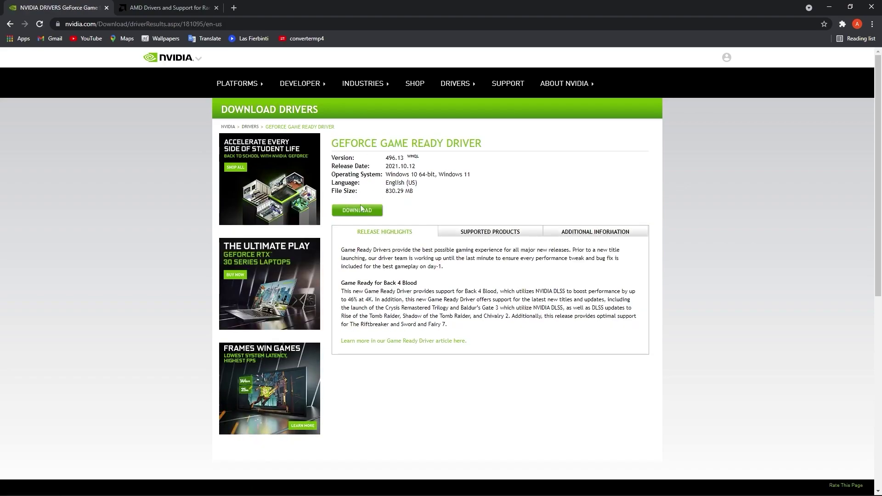
left_click(359, 210)
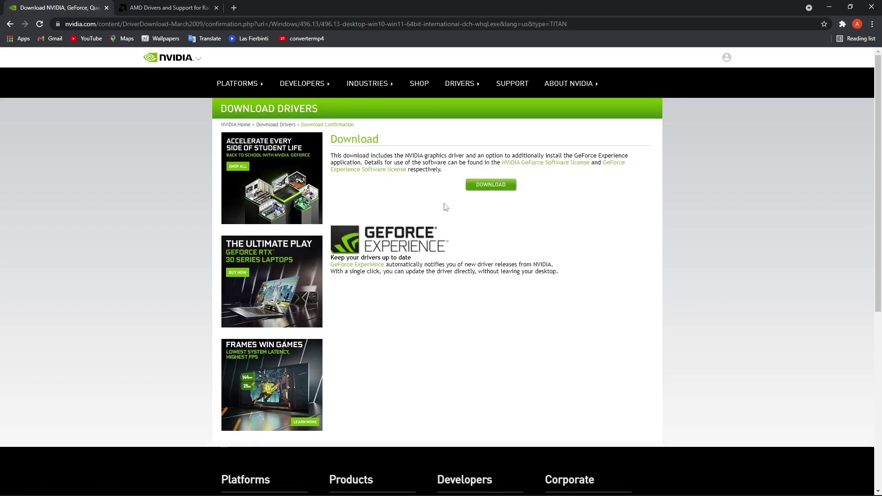
- On AMD's support page, choose Graphics > AMD Radeon RX 5300 and submit
key("ctrl+Tab")
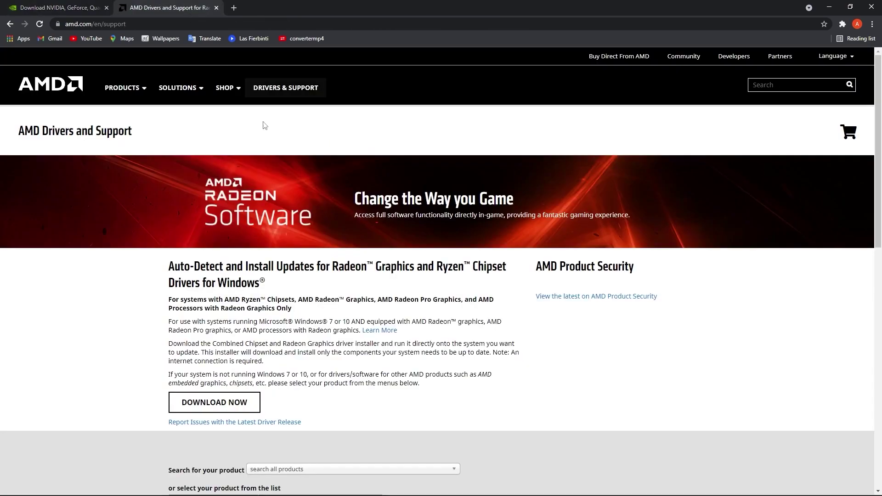
scroll(456, 274, "down", 6)
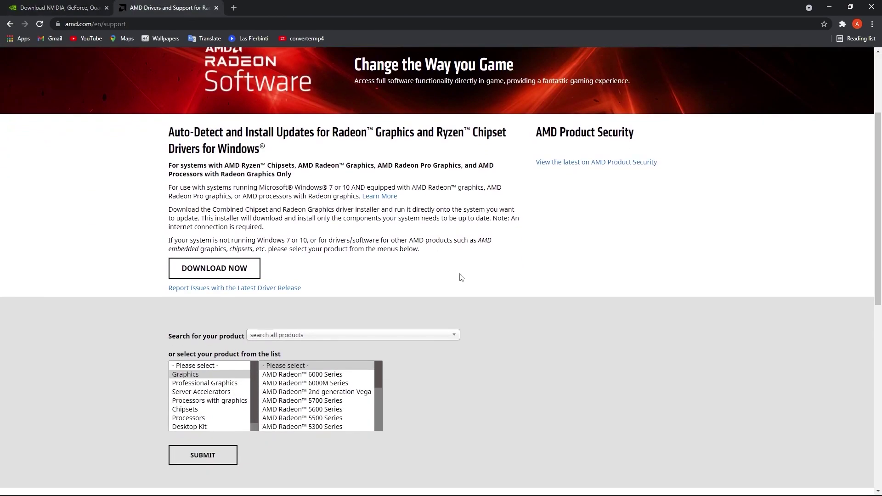
left_click(205, 233)
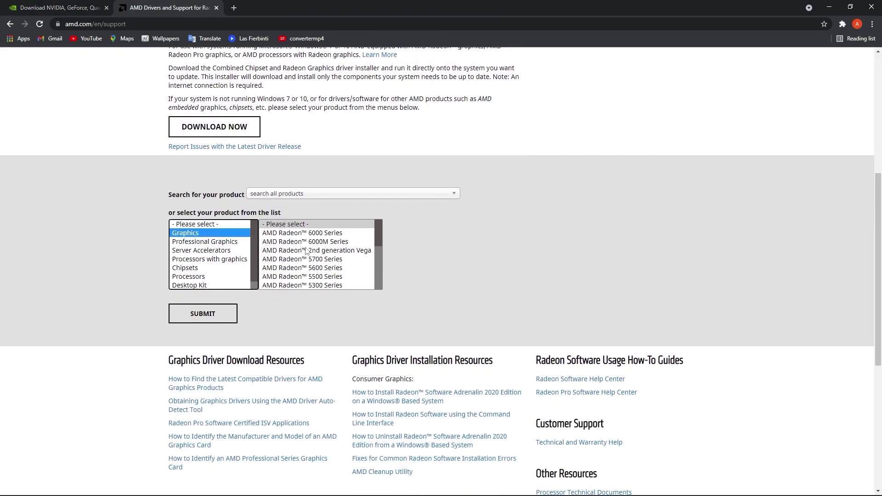
left_click(301, 285)
scroll(317, 257, "down", 3)
left_click(430, 233)
left_click(526, 232)
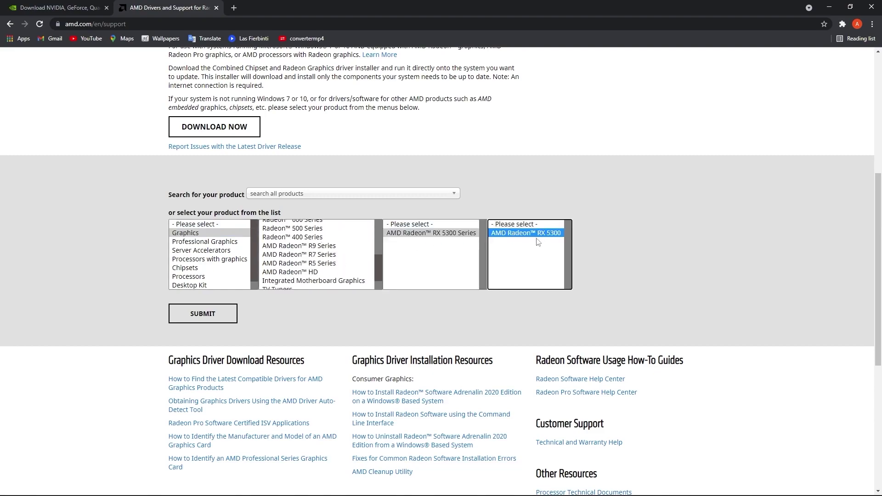
left_click(206, 323)
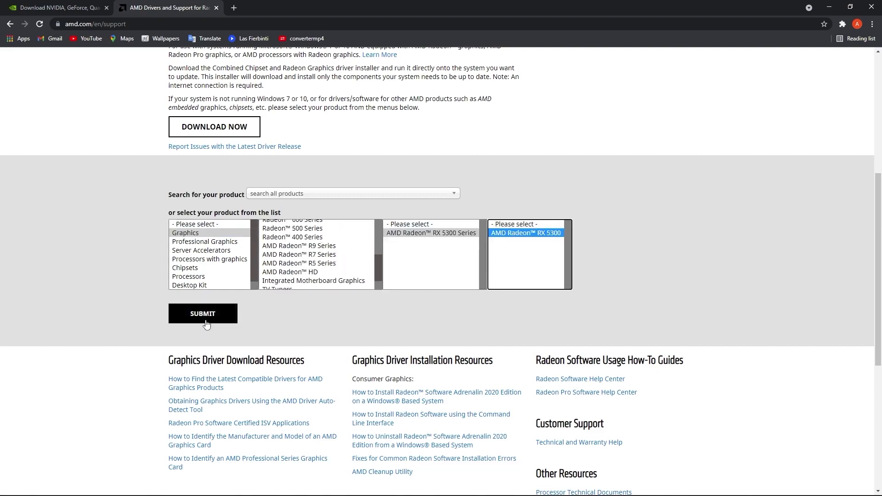